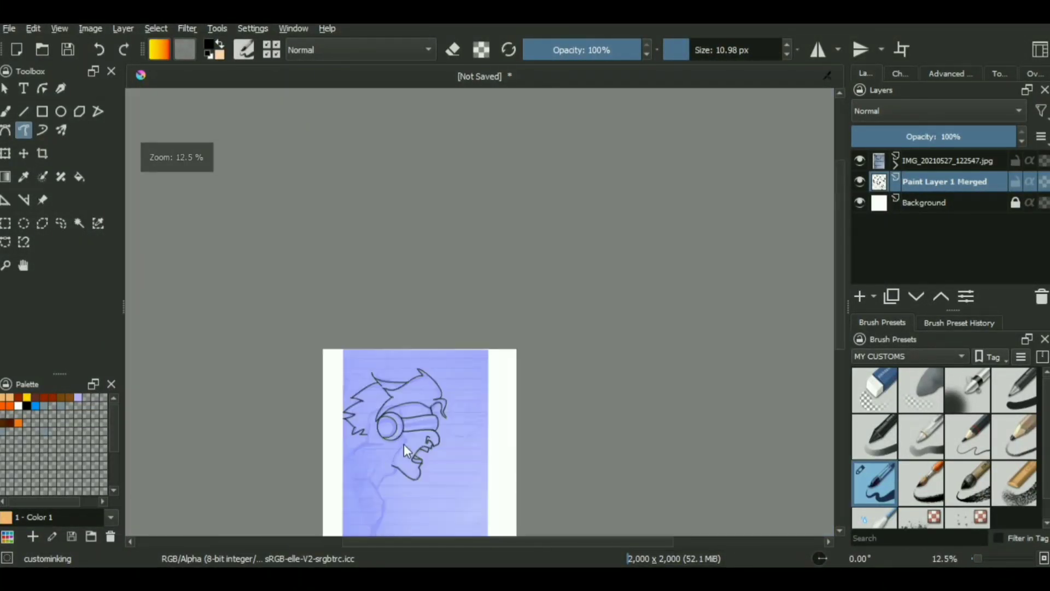
scroll(405, 449, up, 5)
scroll(265, 387, down, 2)
mouse_move(278, 334)
mouse_down()
mouse_move(242, 400)
mouse_move(289, 399)
mouse_up()
mouse_move(264, 209)
mouse_down()
mouse_move(256, 290)
mouse_move(291, 194)
mouse_up()
scroll(291, 194, up, 2)
drag(431, 291, 441, 351)
drag(426, 279, 456, 316)
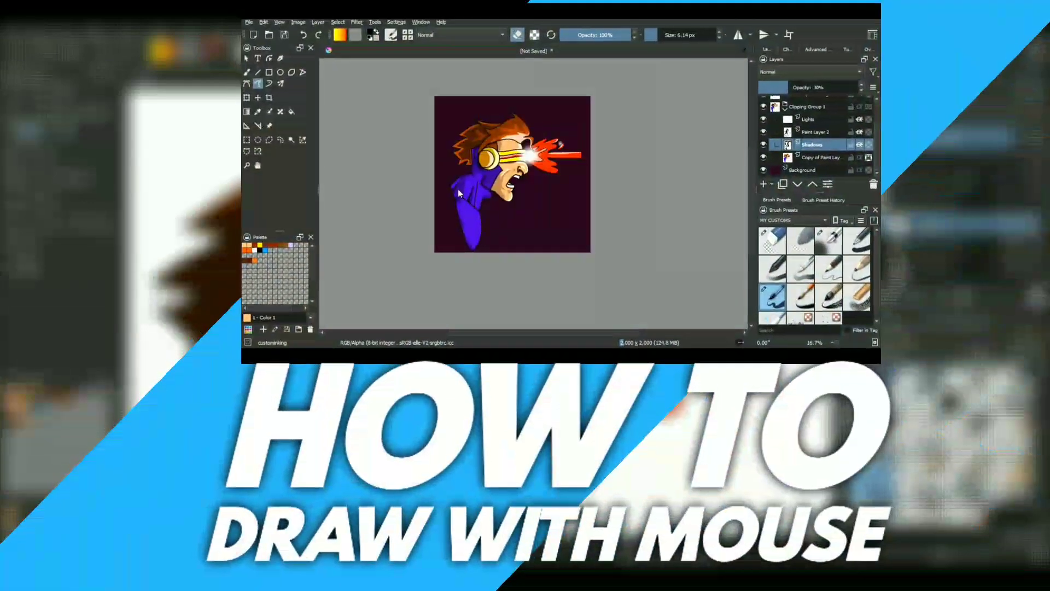
scroll(515, 193, down, 5)
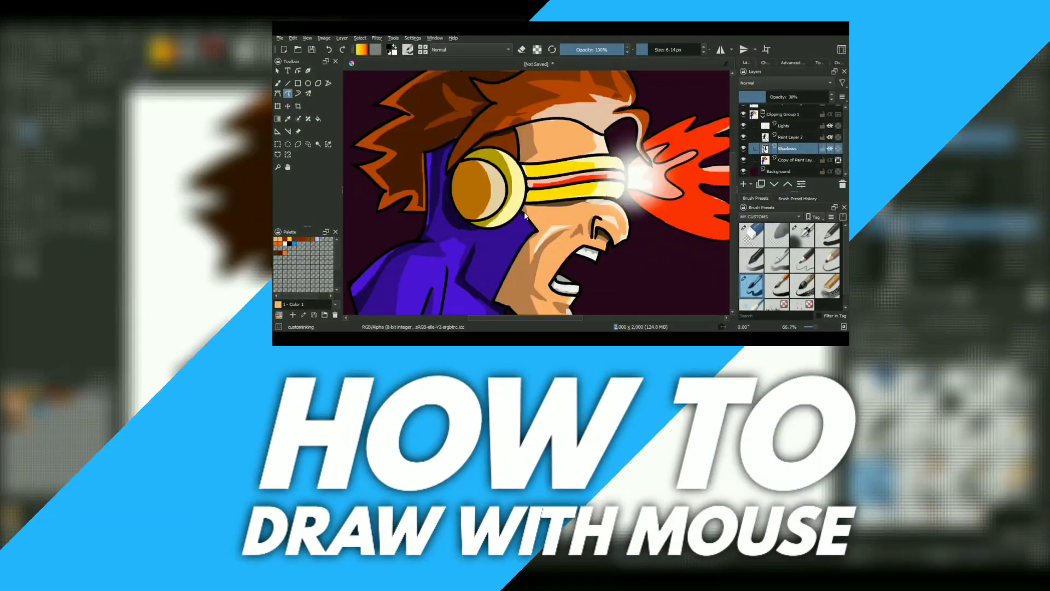
scroll(506, 203, up, 5)
scroll(513, 222, down, 5)
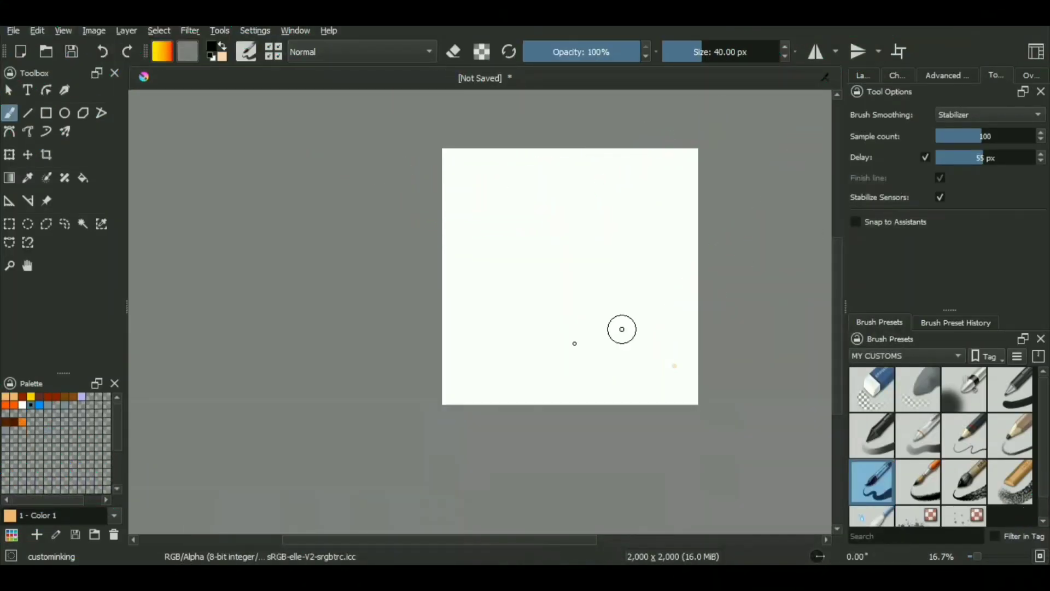
scroll(539, 350, down, 1)
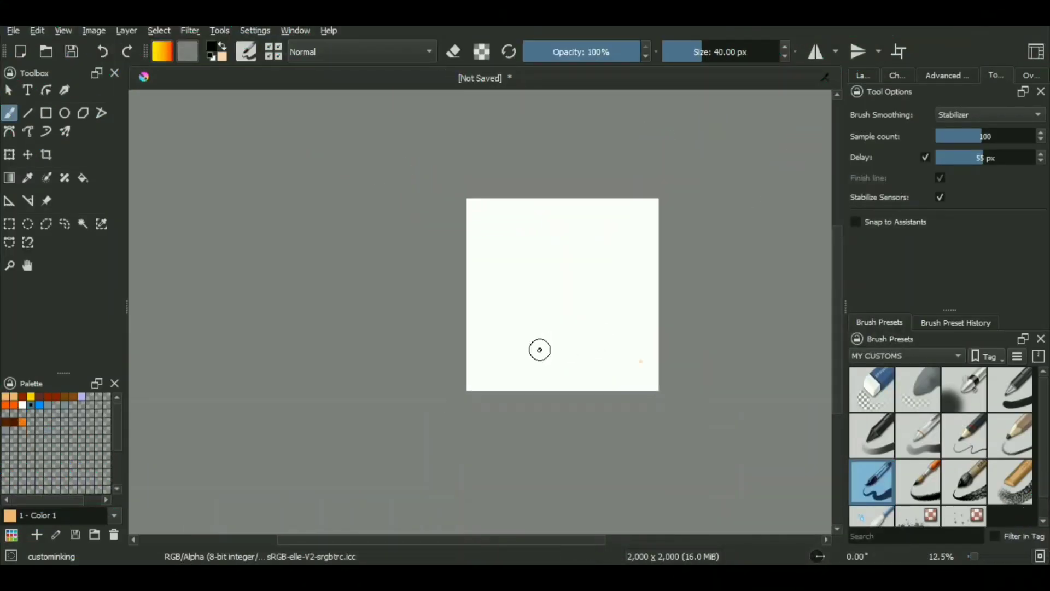
drag(616, 316, 511, 370)
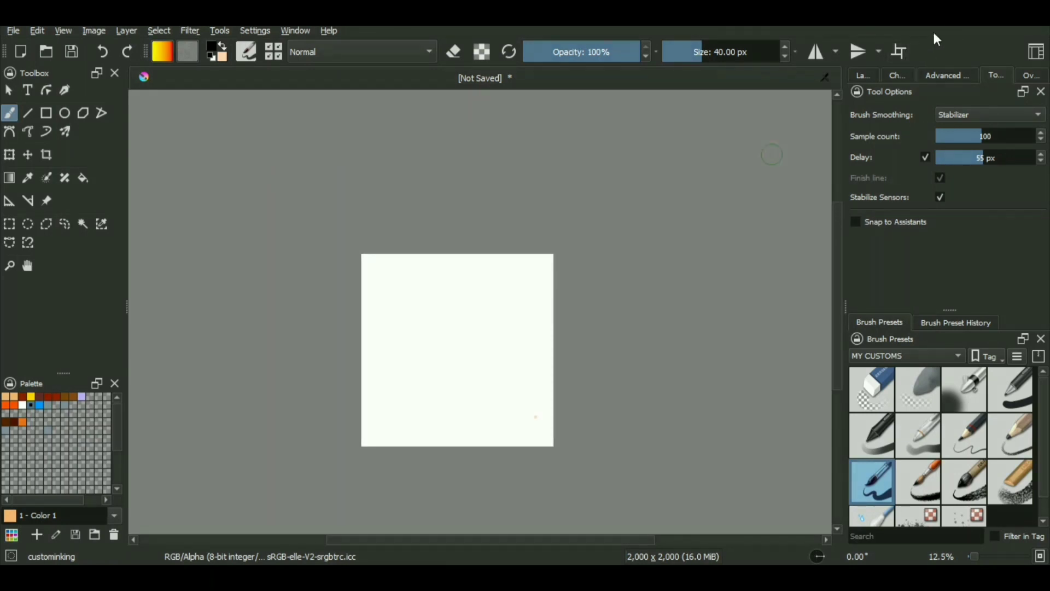
drag(511, 370, 616, 314)
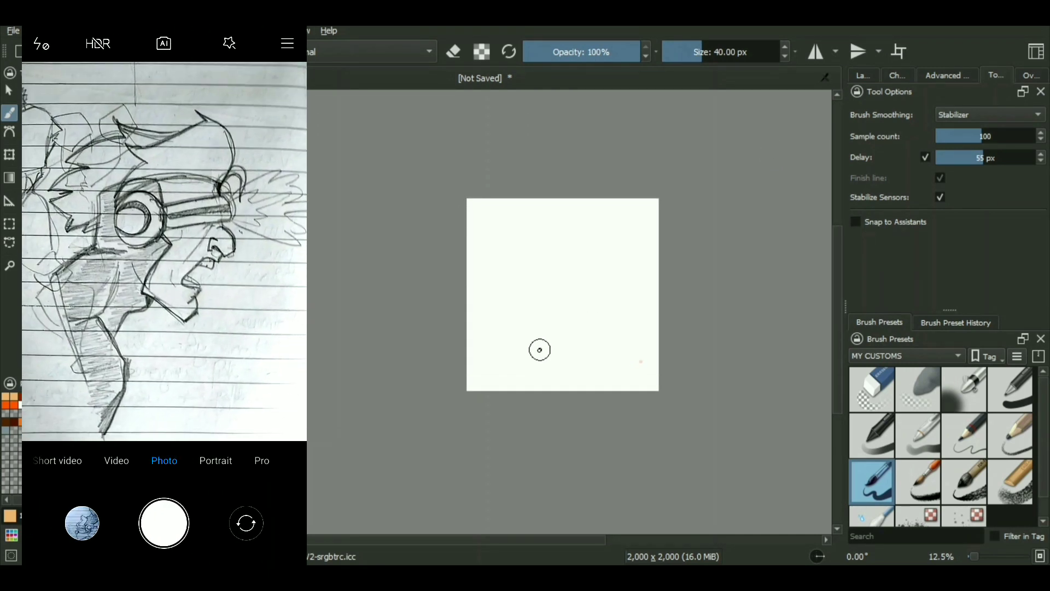
scroll(540, 350, up, 1)
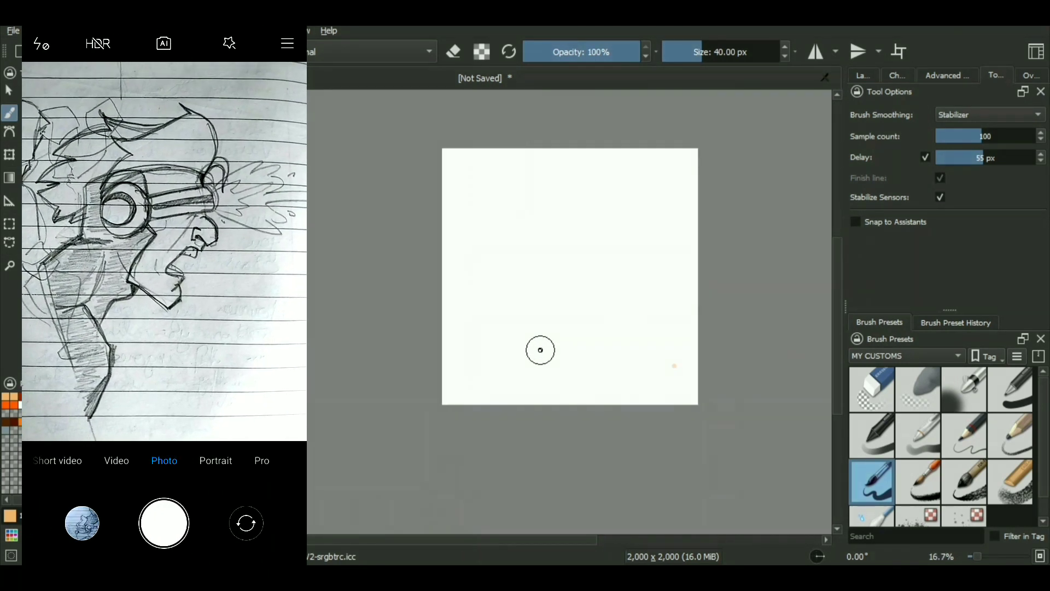
scroll(540, 350, down, 1)
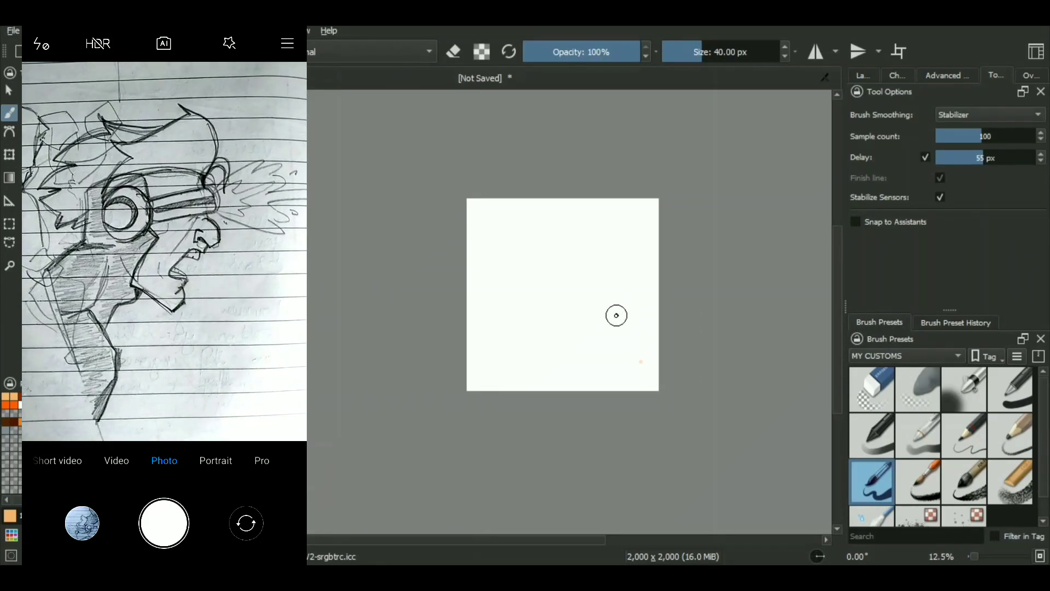
drag(616, 314, 511, 371)
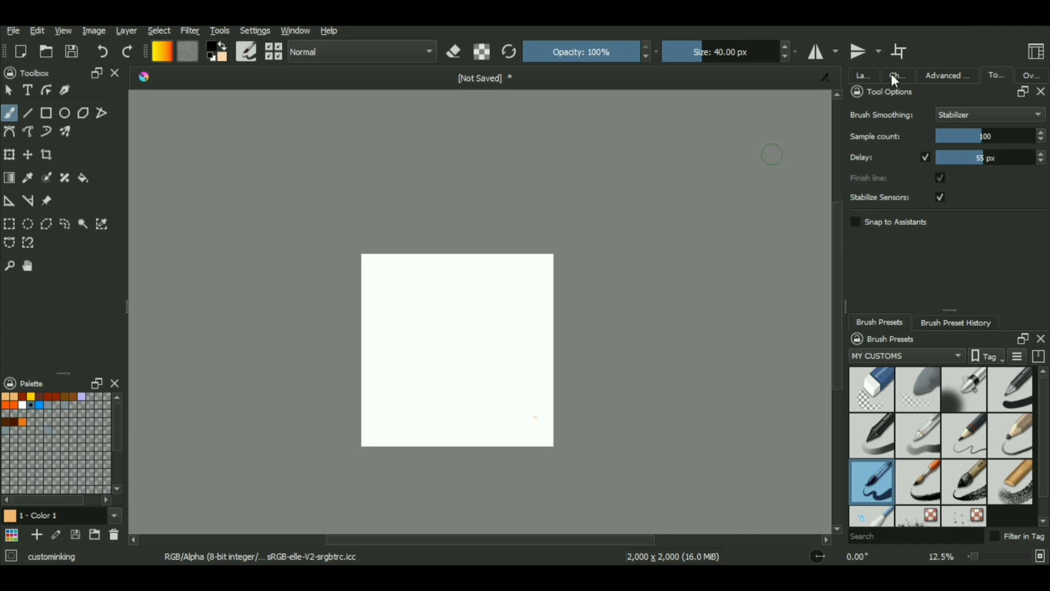
Import IMG_20210527_122547.jpg from the Art Refrences folder into the document as a paint layer
click(863, 77)
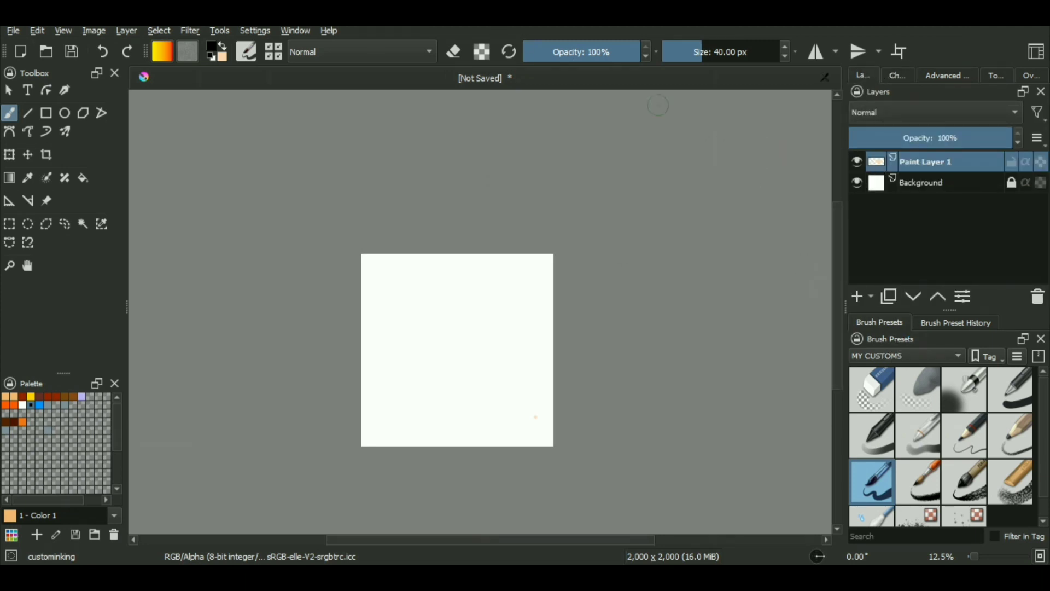
click(123, 31)
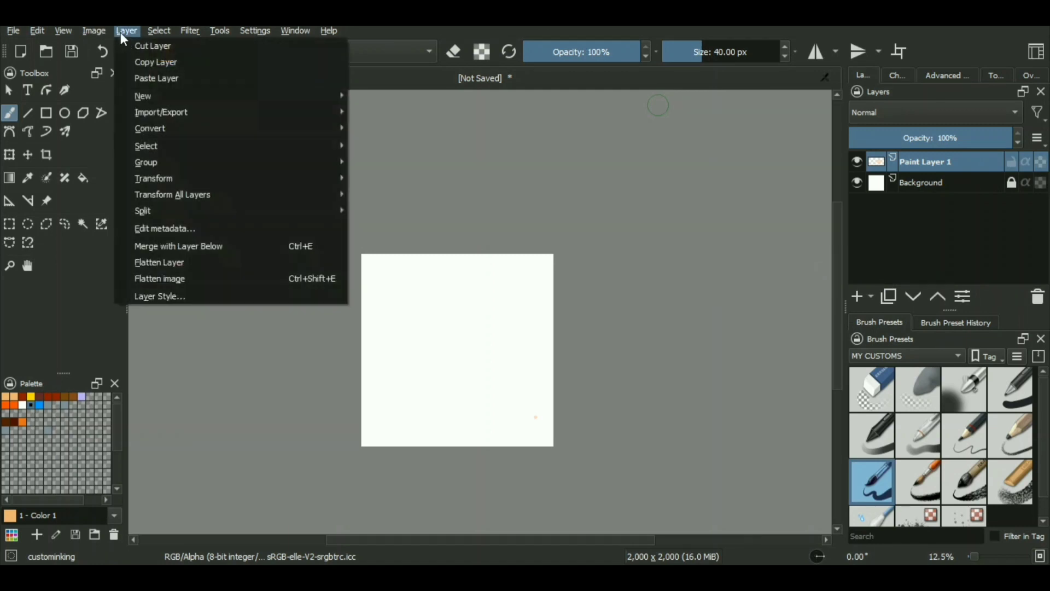
mouse_move(160, 120)
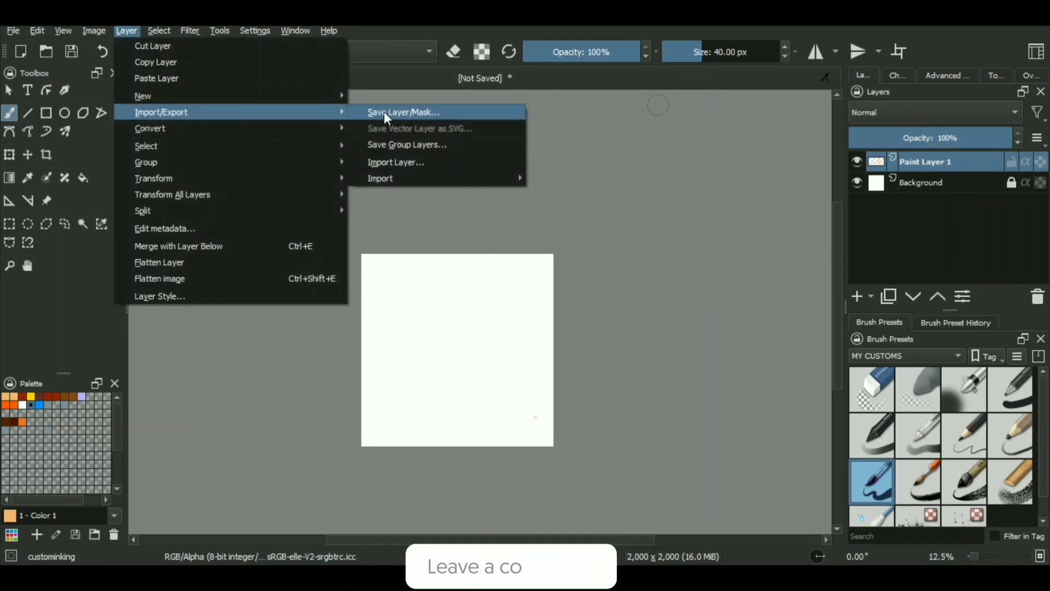
mouse_move(424, 182)
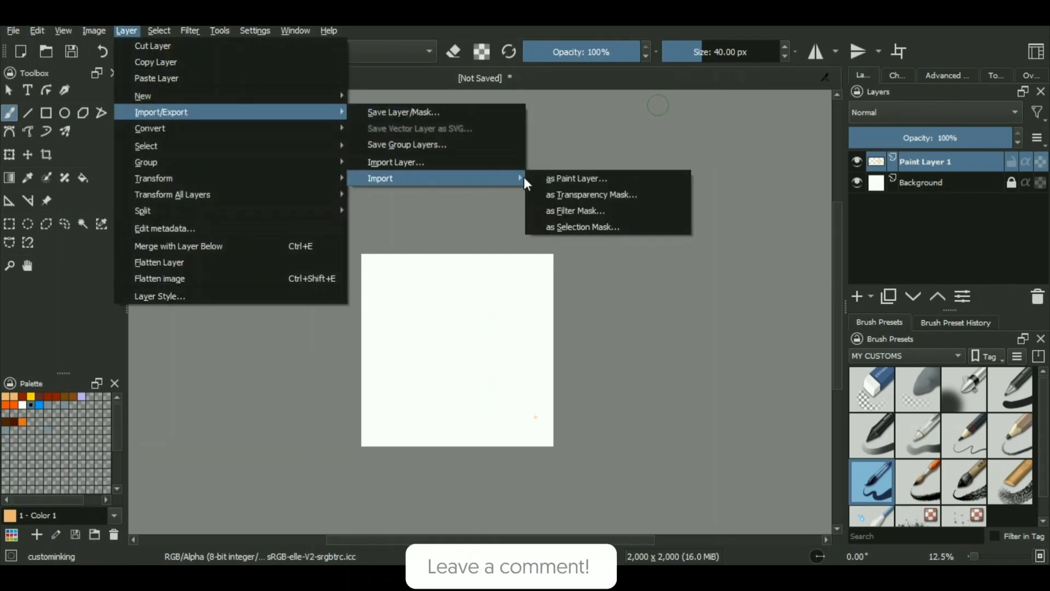
click(570, 184)
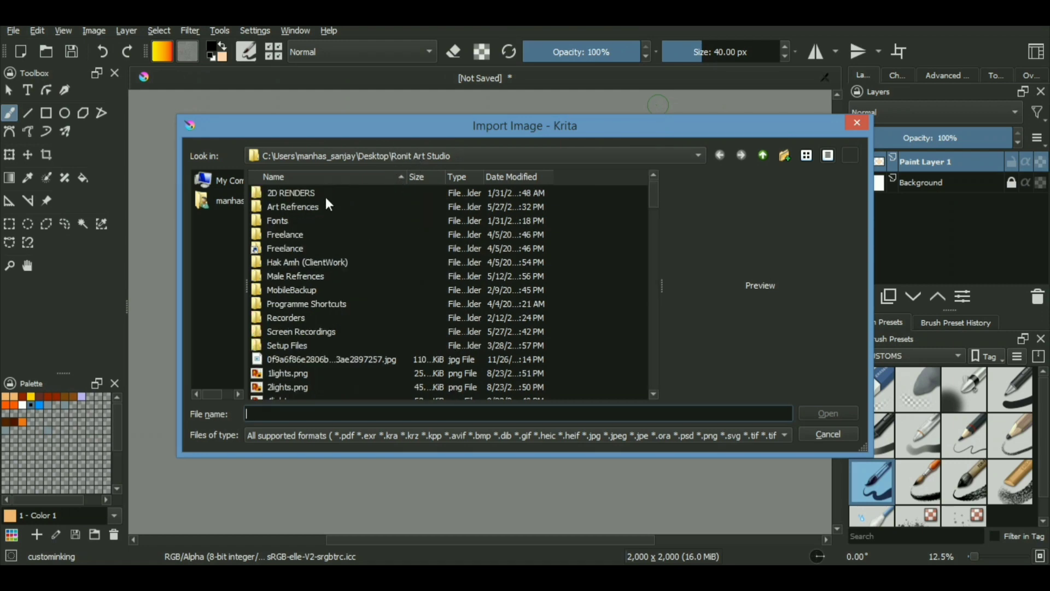
double_click(327, 205)
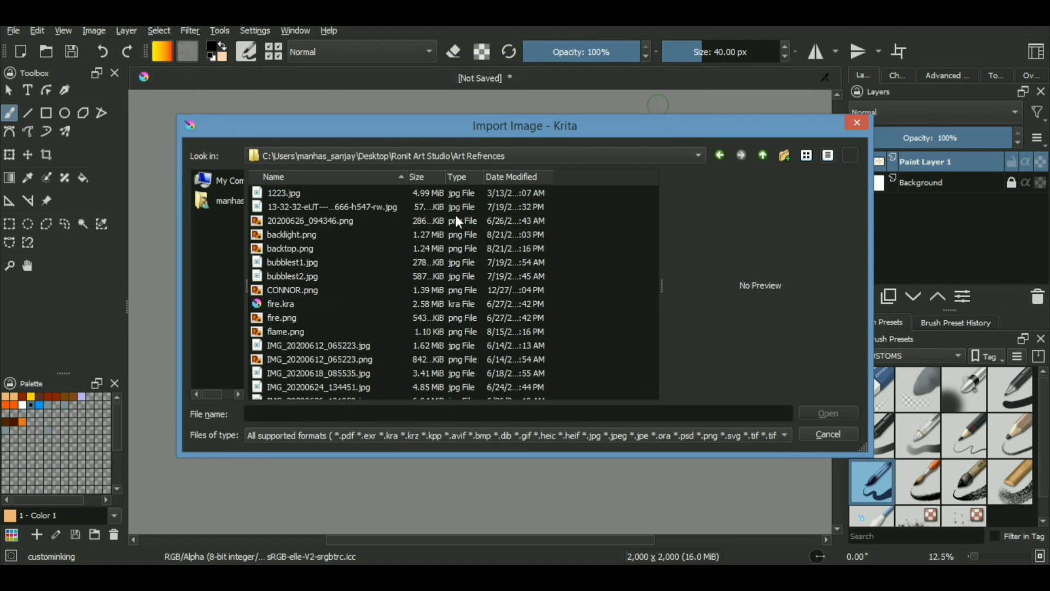
scroll(479, 234, down, 12)
scroll(356, 345, up, 1)
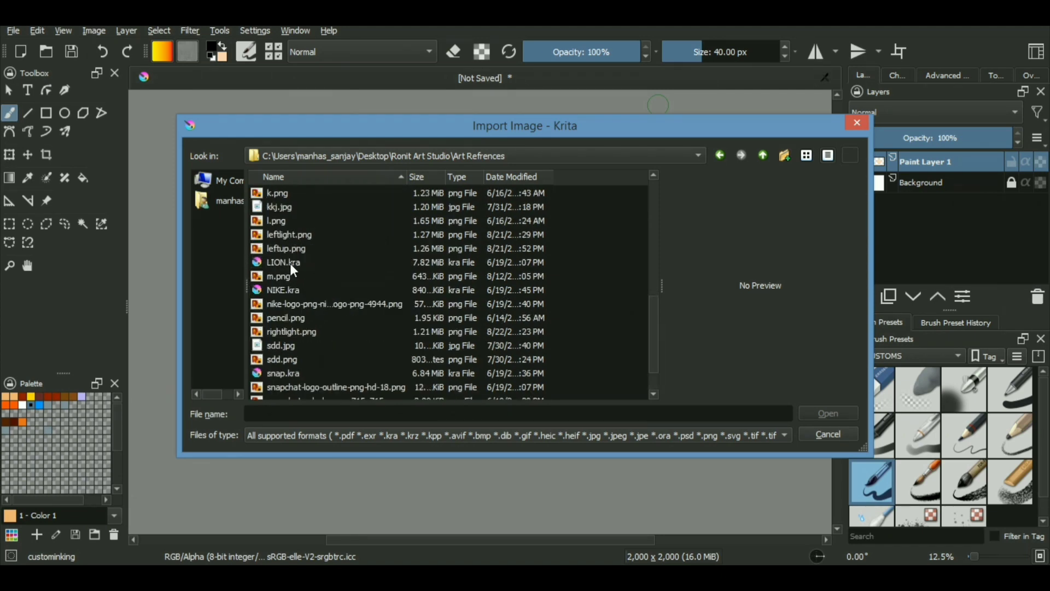
scroll(293, 268, up, 3)
click(345, 263)
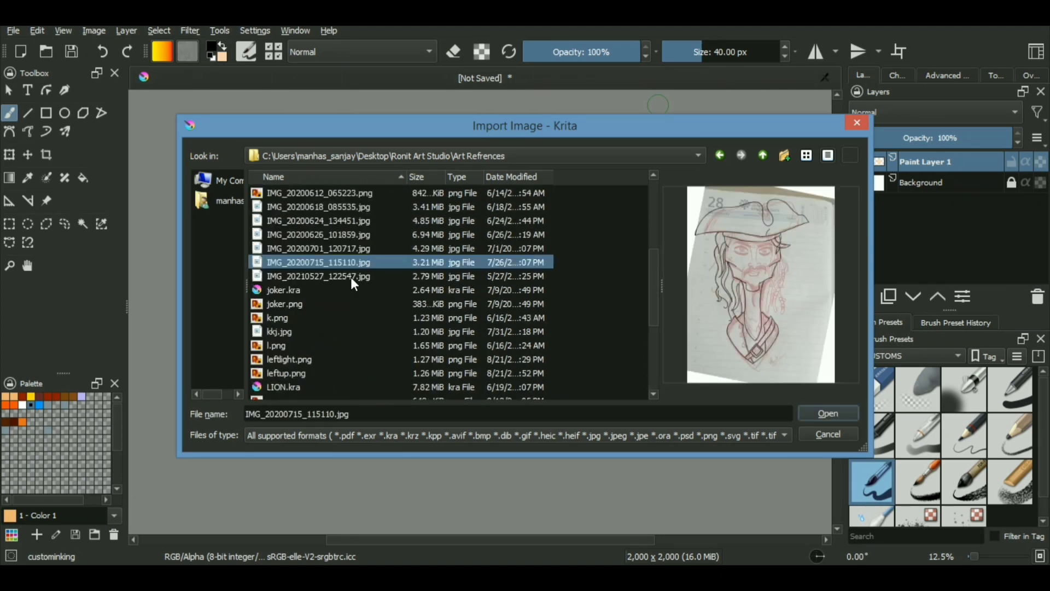
click(351, 277)
click(828, 413)
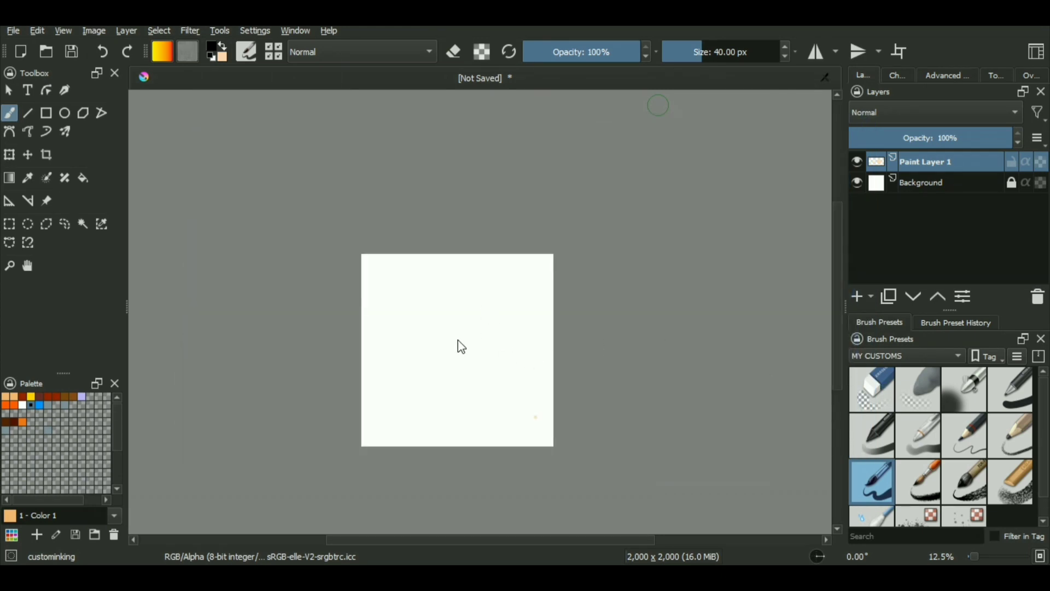
Scale the imported sketch layer to 50% width and 50% height with the Transform tool
scroll(457, 339, up, 1)
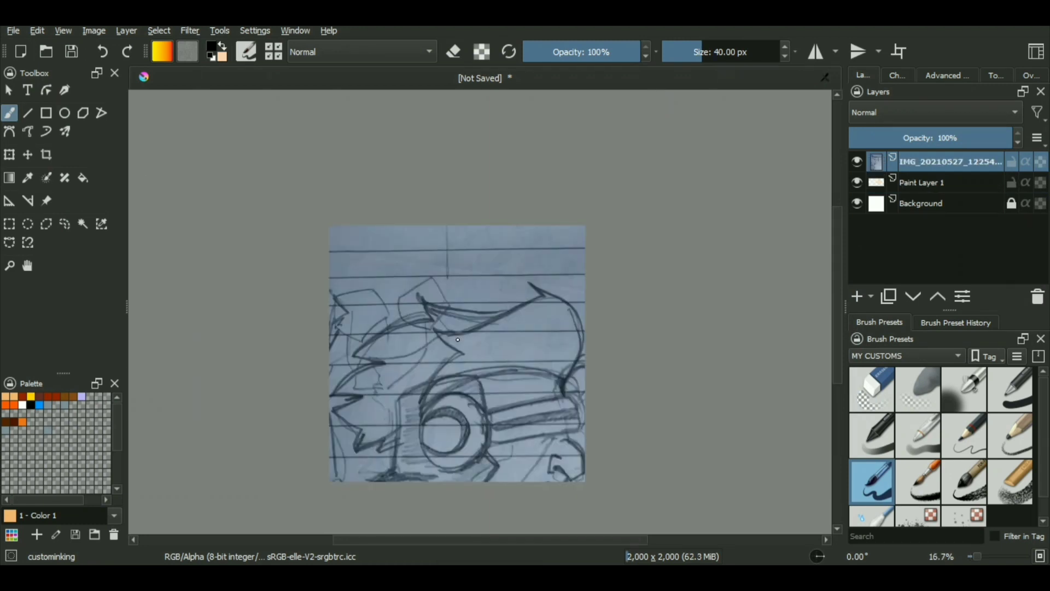
click(12, 155)
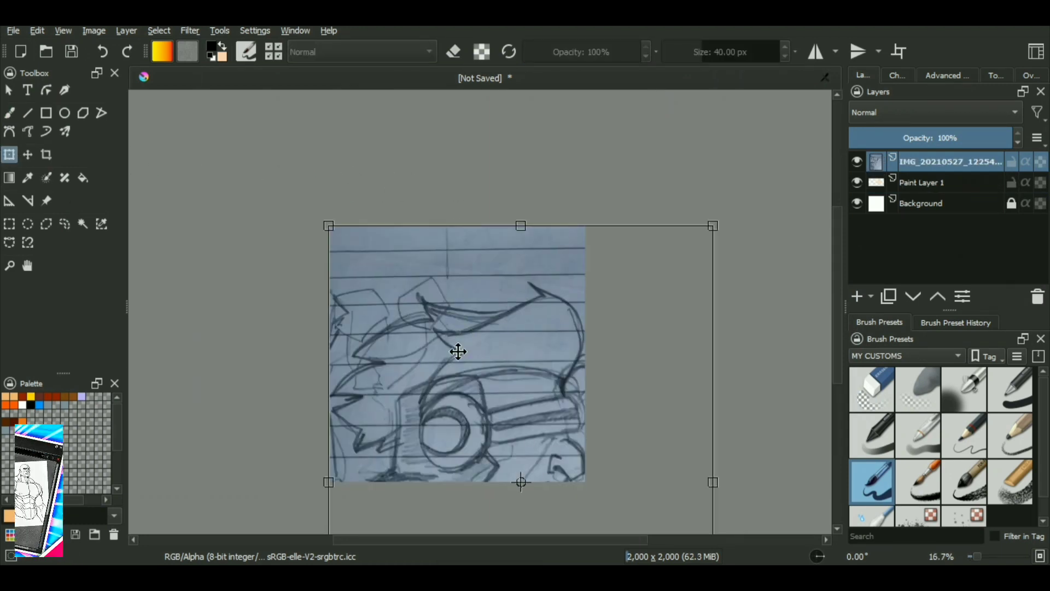
scroll(459, 350, down, 3)
scroll(572, 526, up, 1)
click(996, 75)
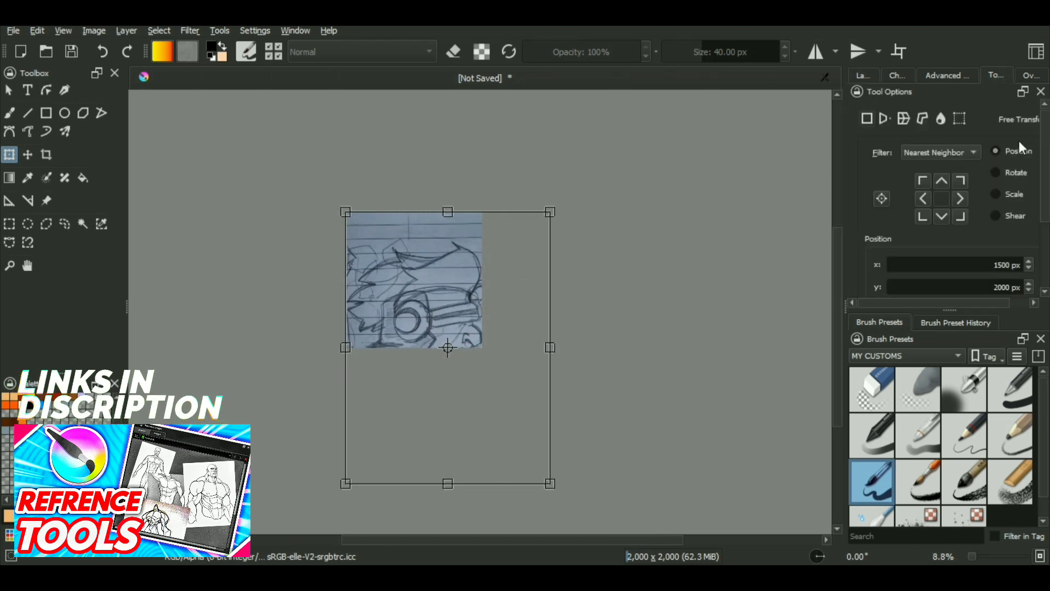
scroll(1005, 147, down, 3)
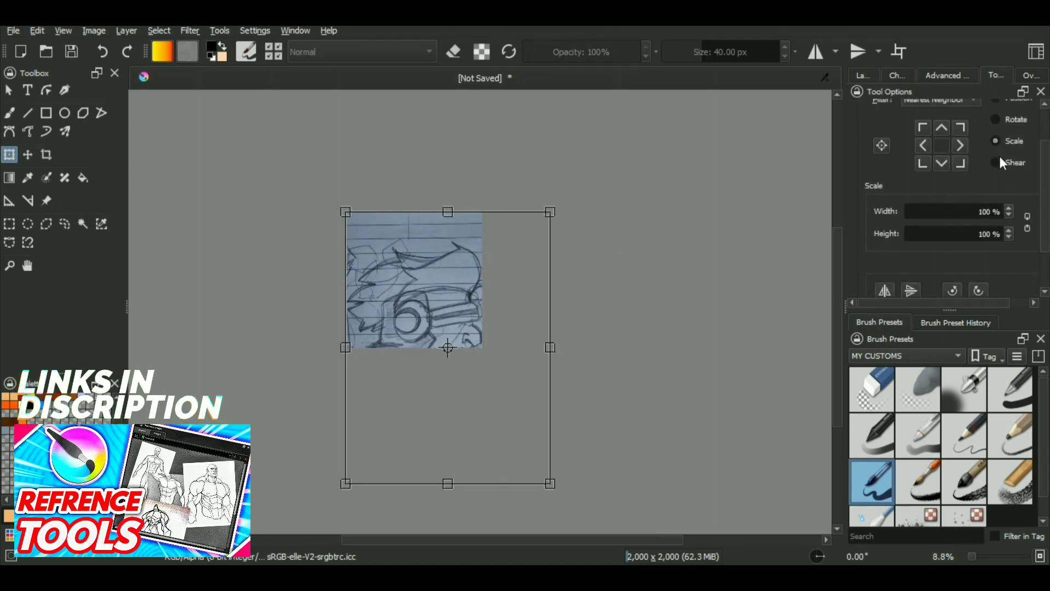
click(987, 212)
key(BackSpace)
key(BackSpace)
text(5)
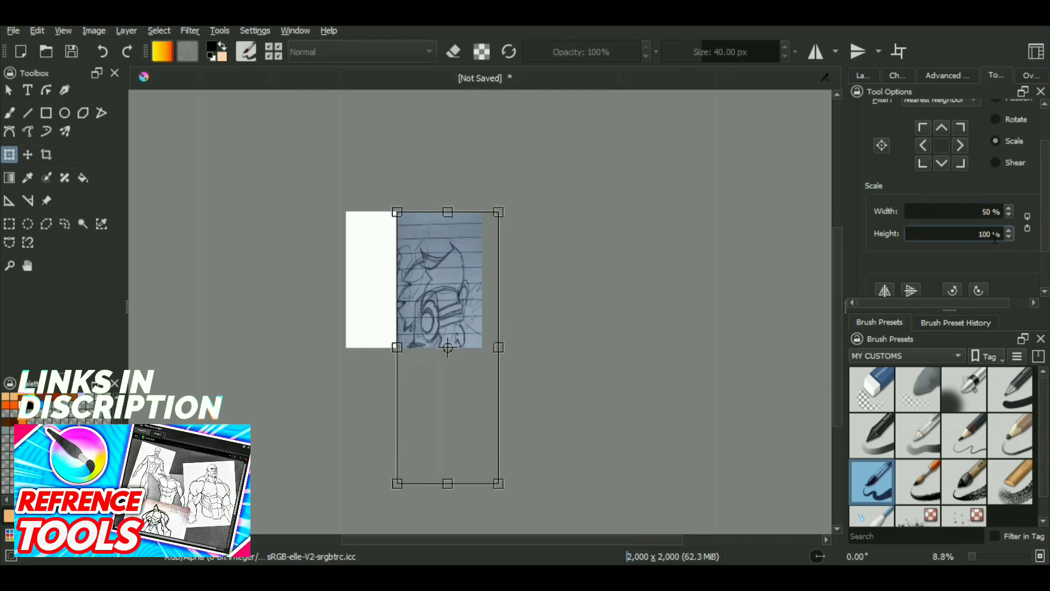
click(994, 235)
key(BackSpace)
key(BackSpace)
text(5)
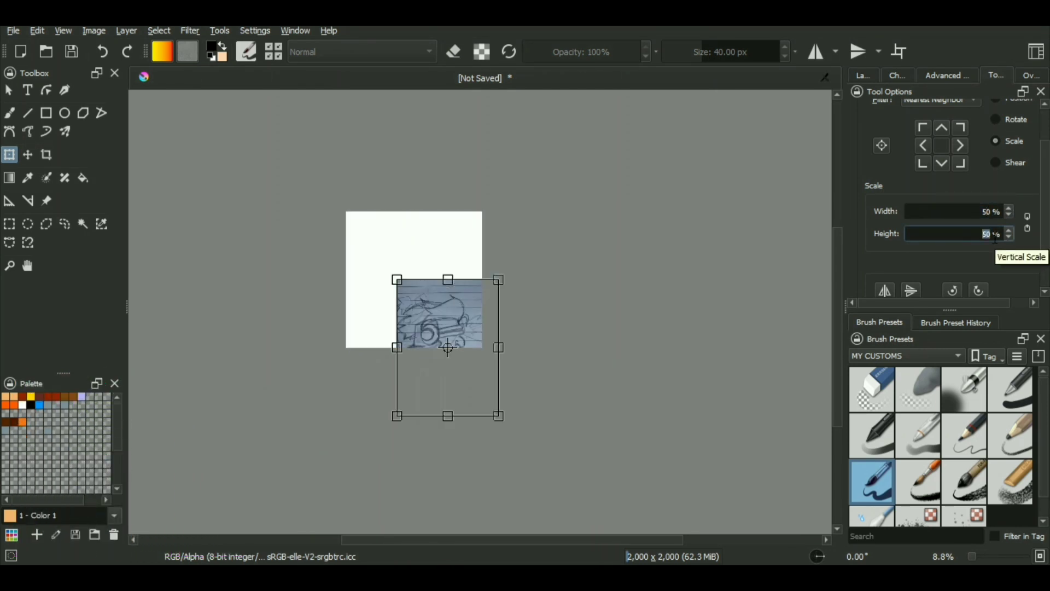
Move the scaled sketch to the middle of the white canvas, apply the transform and return to the brush
mouse_move(469, 313)
mouse_down()
mouse_move(434, 247)
mouse_move(434, 256)
mouse_up()
scroll(440, 279, up, 2)
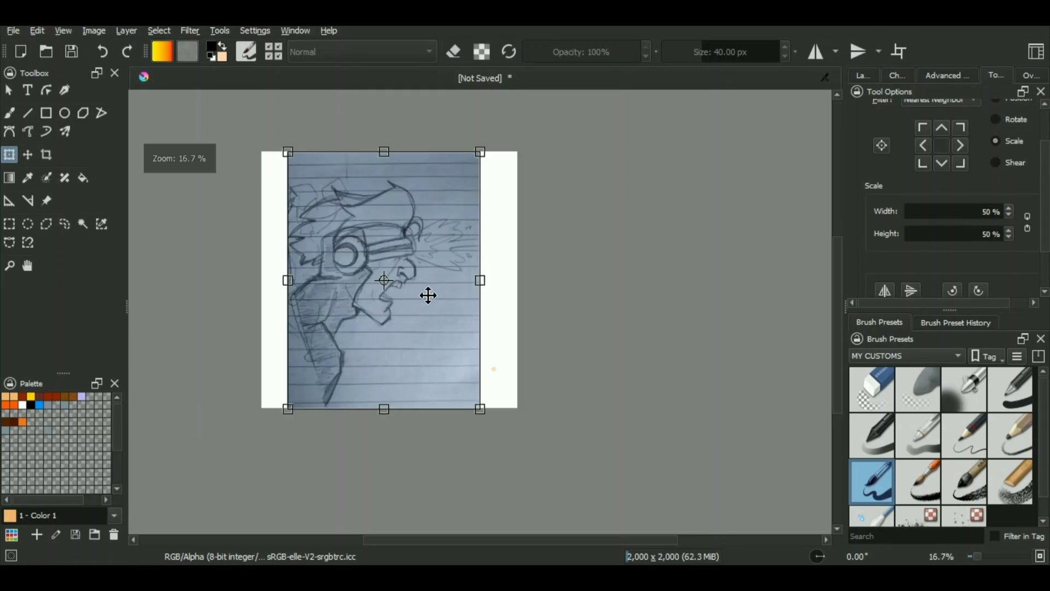
click(864, 75)
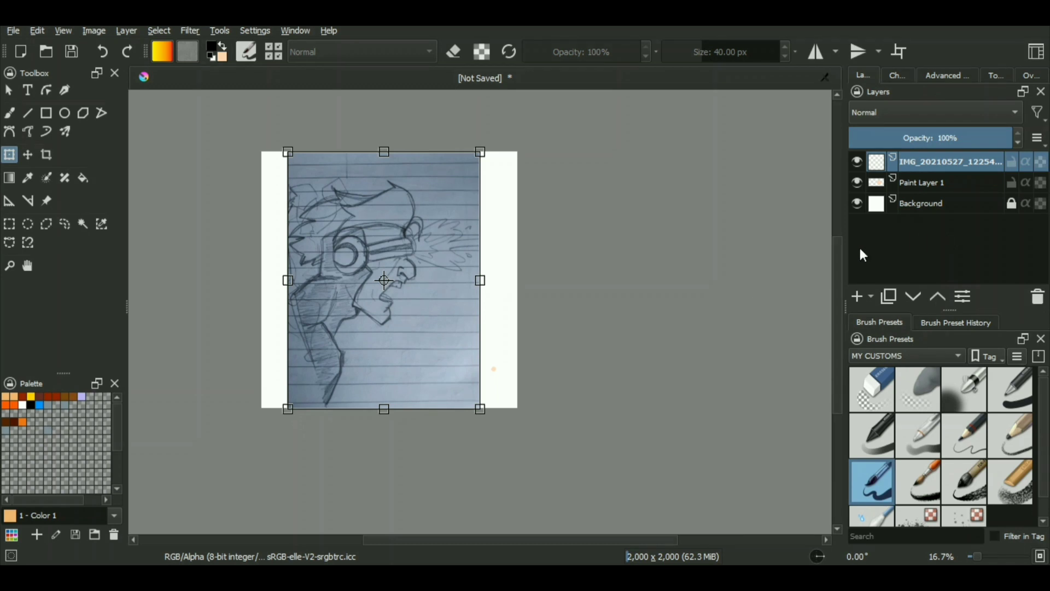
key(b)
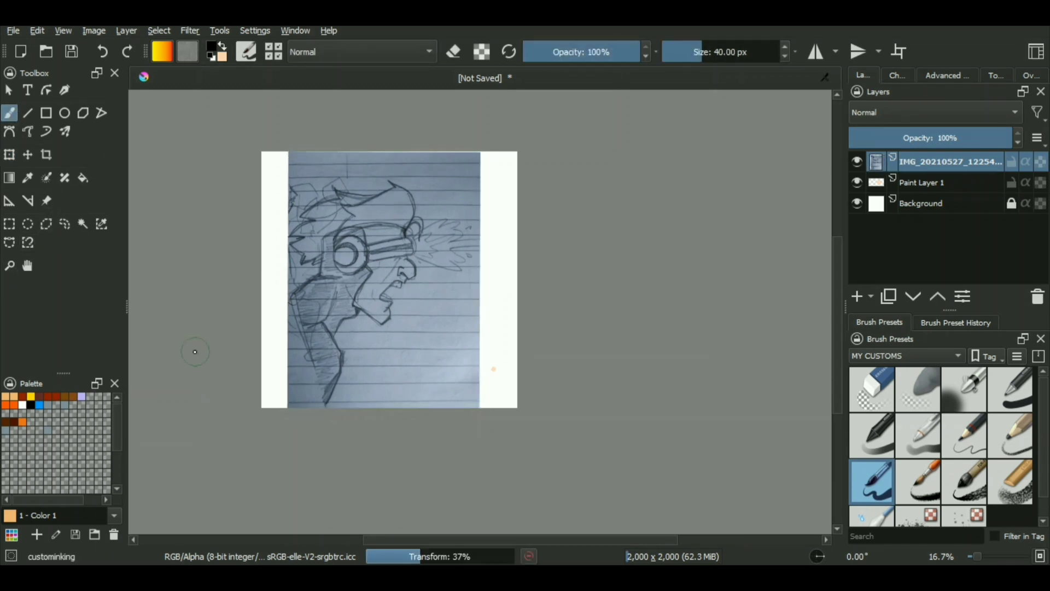
Lower the opacity of the imported sketch layer to 55%
click(938, 138)
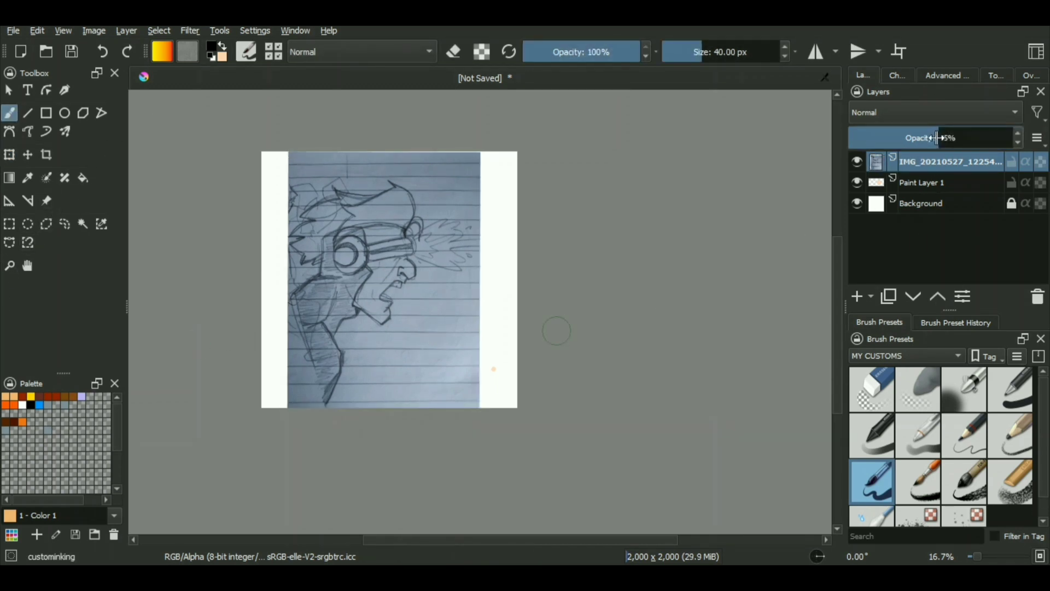
click(908, 192)
click(934, 159)
Add a filter mask with the Sharpen filter from the Enhance group to the sketch layer
right_click(933, 159)
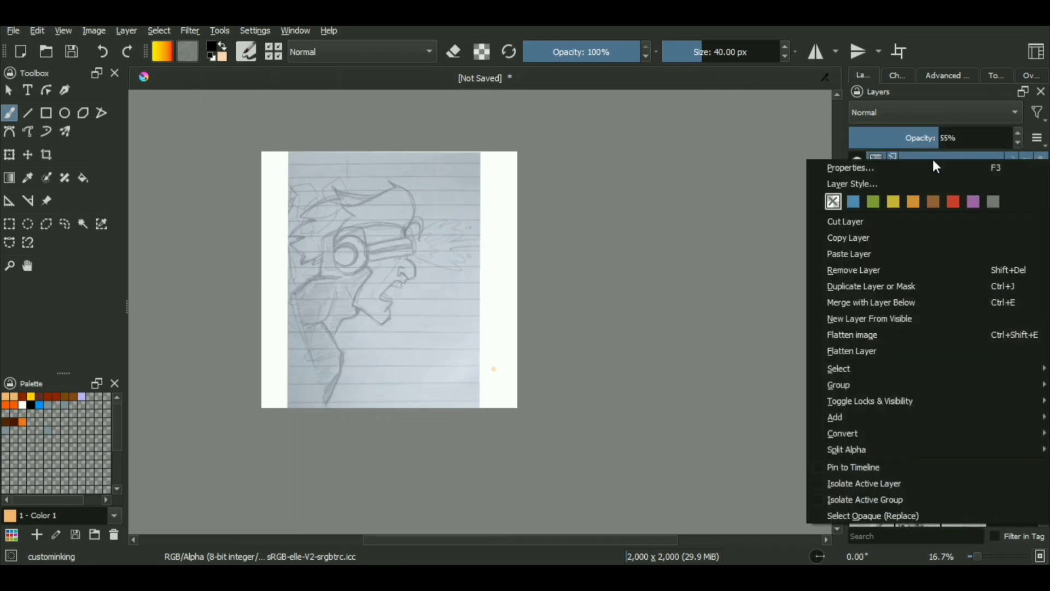
mouse_move(889, 424)
click(768, 432)
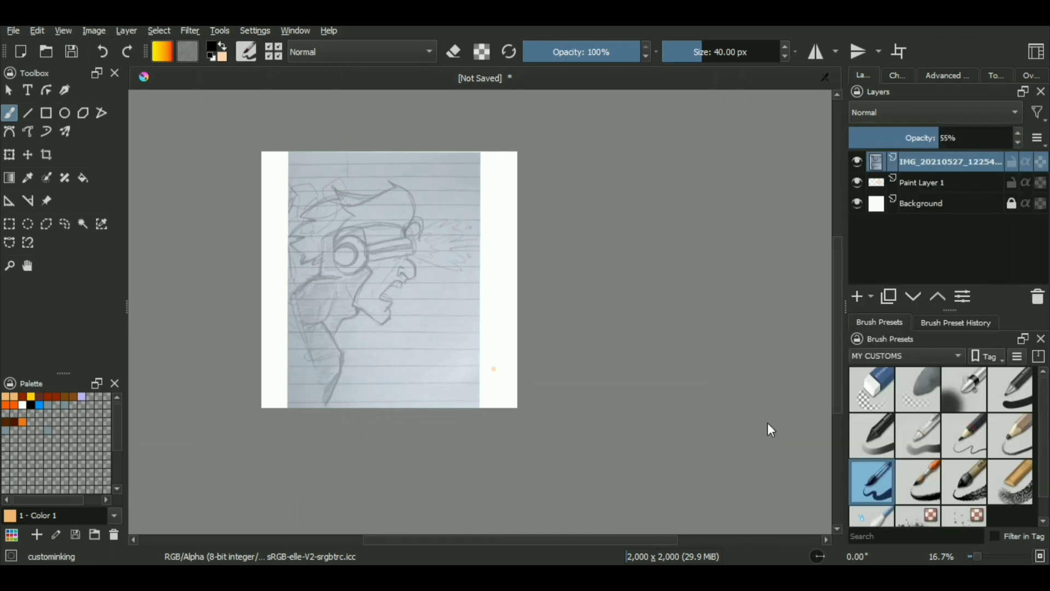
mouse_move(643, 169)
mouse_down()
mouse_move(762, 164)
mouse_move(919, 131)
mouse_up()
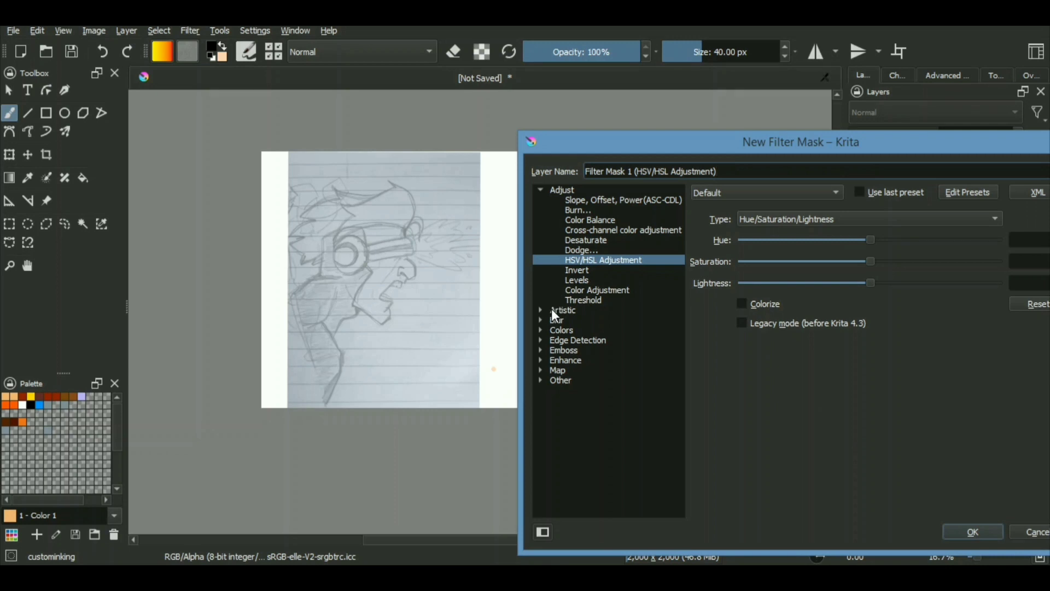
click(540, 361)
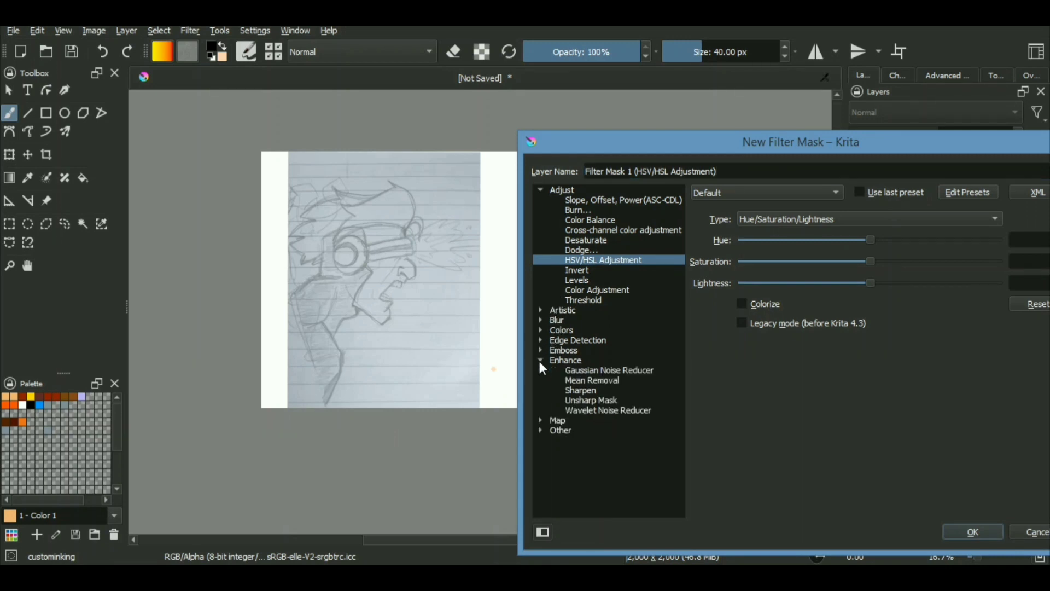
click(593, 391)
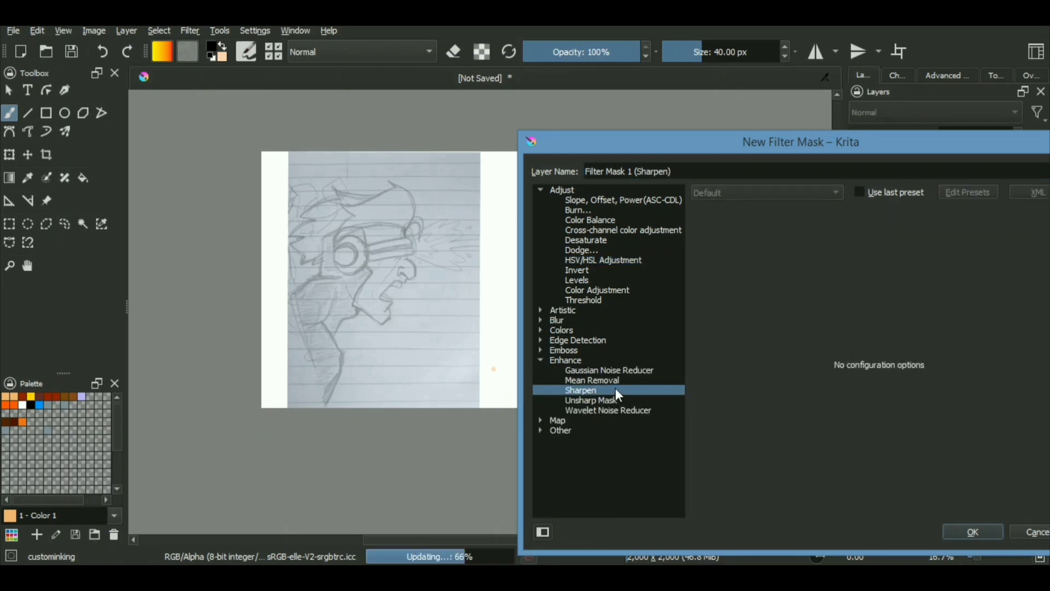
drag(788, 139, 728, 87)
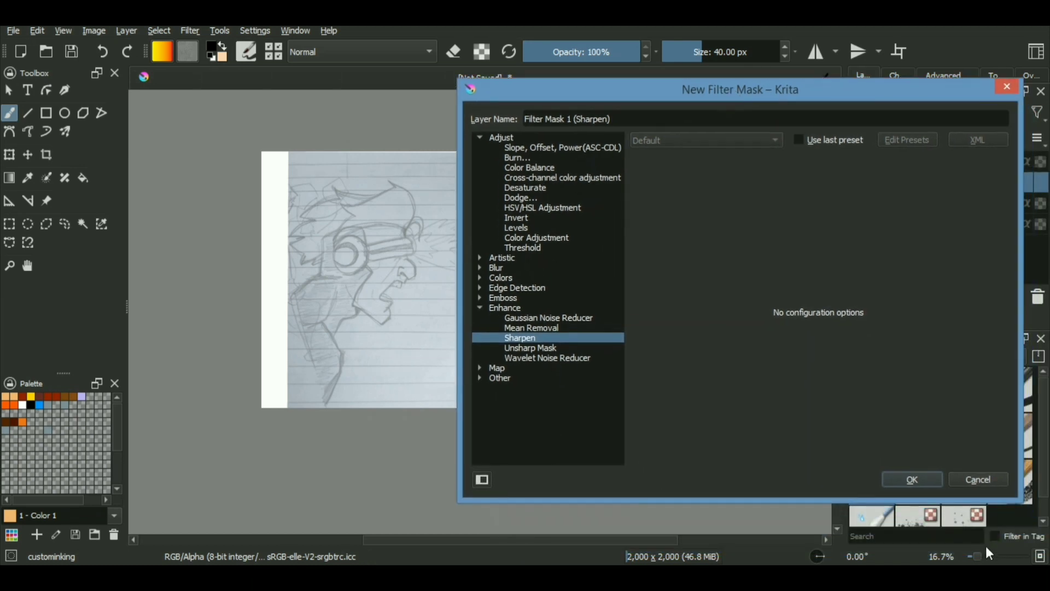
click(928, 484)
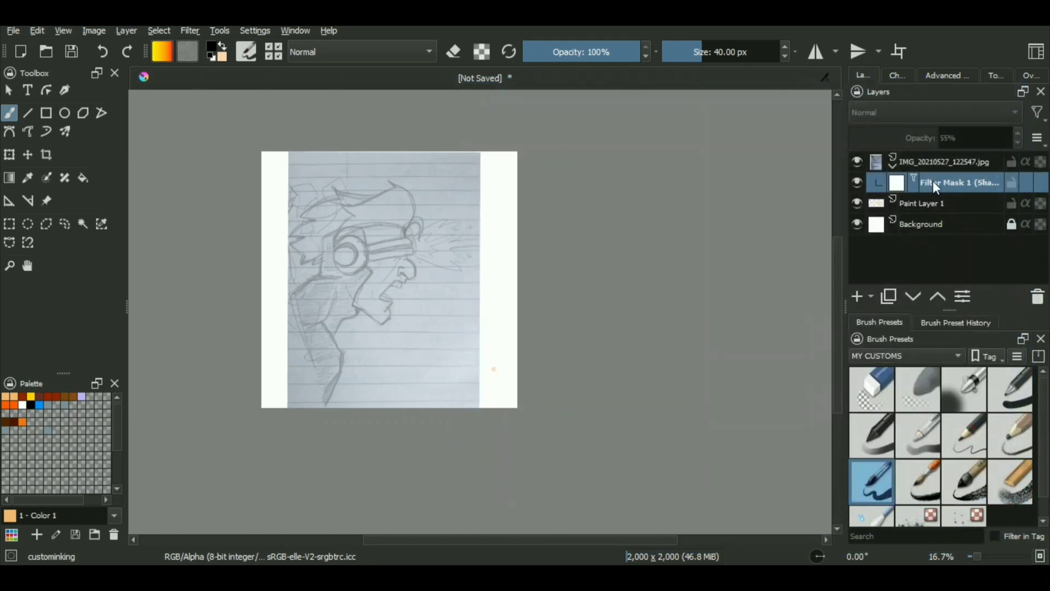
Add a second filter mask with the Sharpen filter to the imported sketch layer
right_click(944, 162)
mouse_move(913, 424)
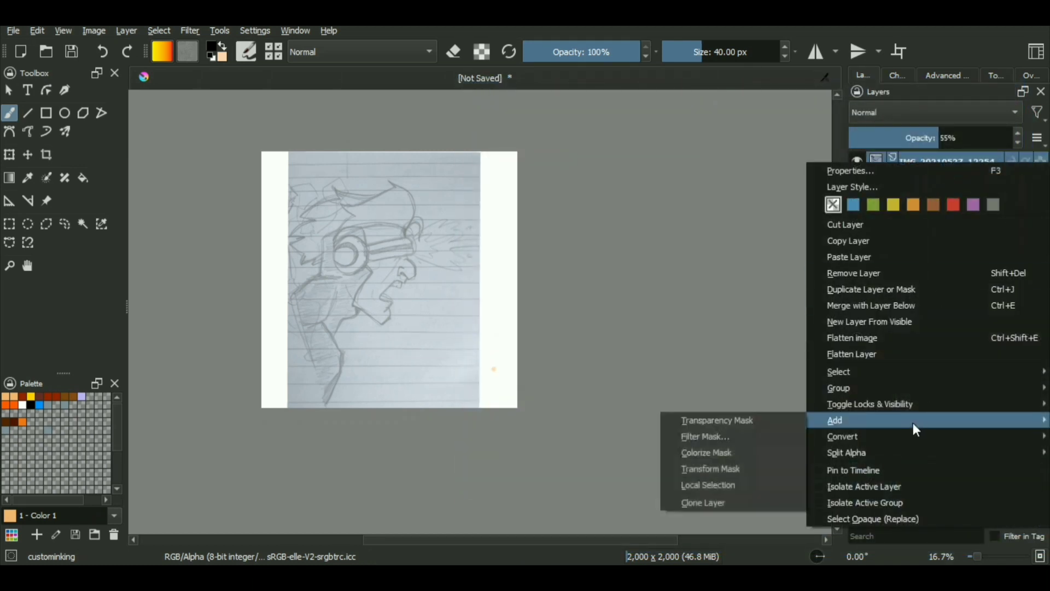
click(746, 436)
drag(646, 179, 955, 56)
click(1015, 449)
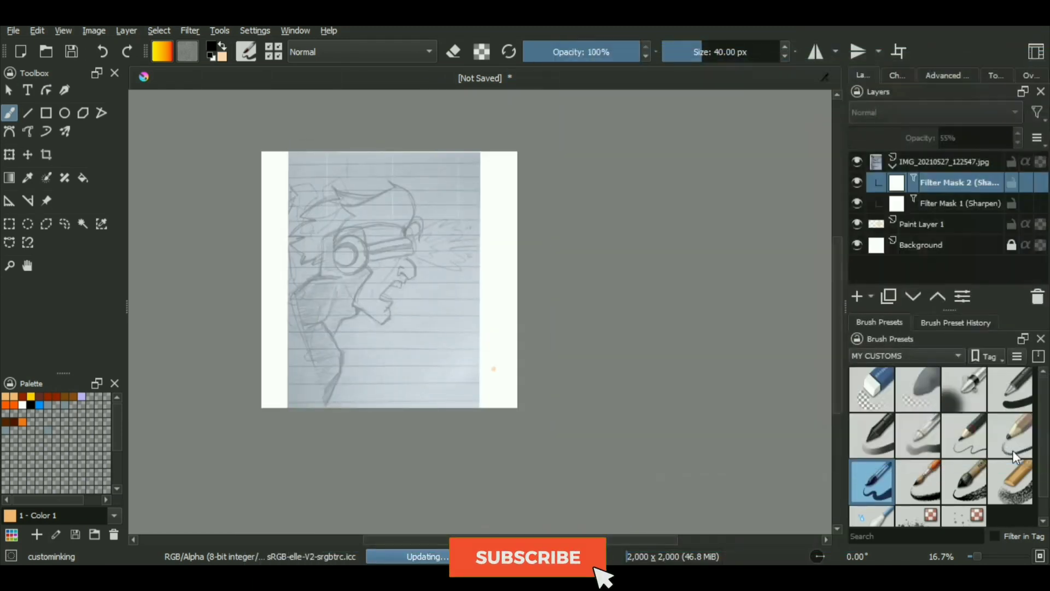
scroll(346, 274, up, 5)
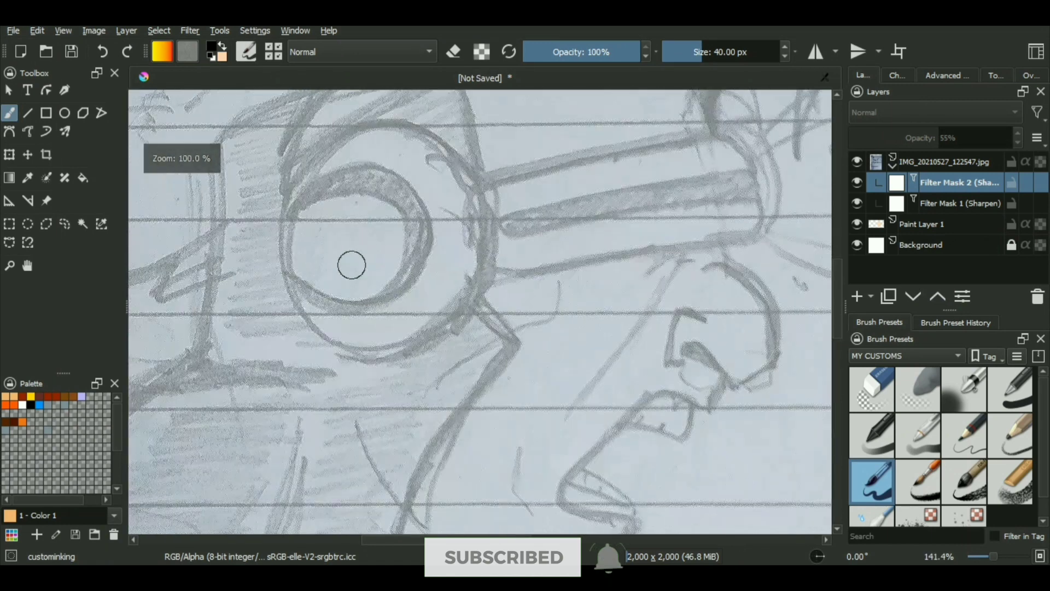
scroll(352, 273, down, 4)
Add an HSV/HSL Adjustment filter mask to the sketch layer with saturation at minimum and lightness slightly reduced
right_click(950, 163)
mouse_move(918, 422)
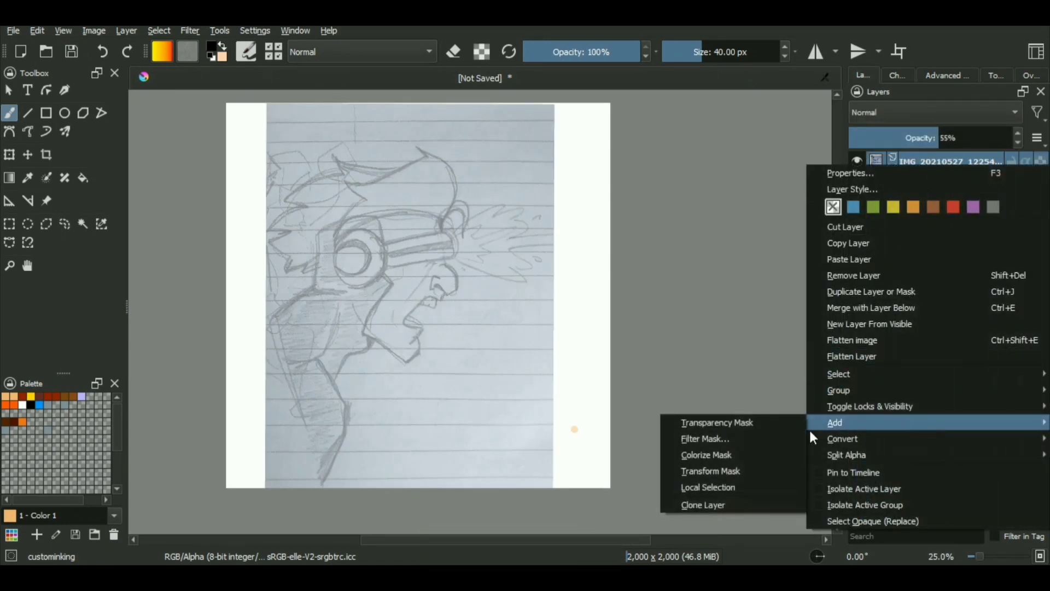
click(739, 440)
mouse_move(627, 194)
mouse_down()
mouse_move(651, 179)
mouse_move(917, 120)
mouse_up()
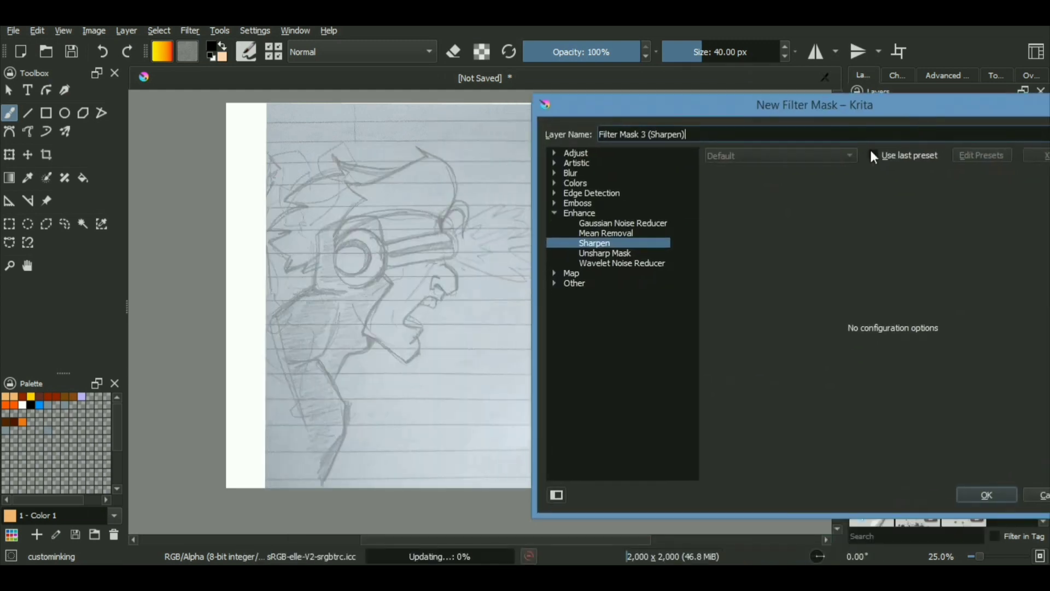
click(554, 163)
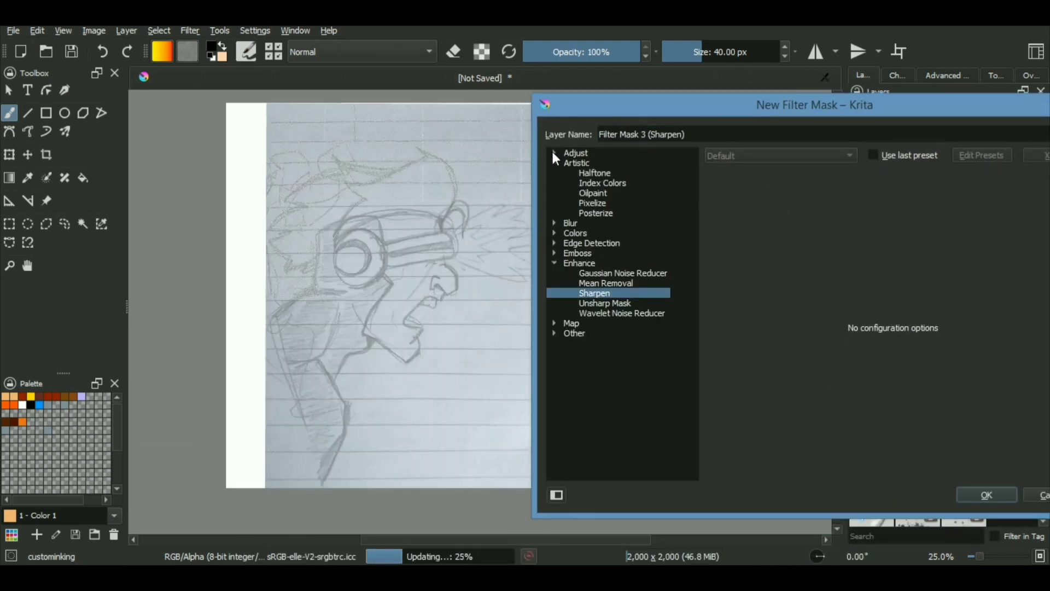
click(554, 153)
click(602, 222)
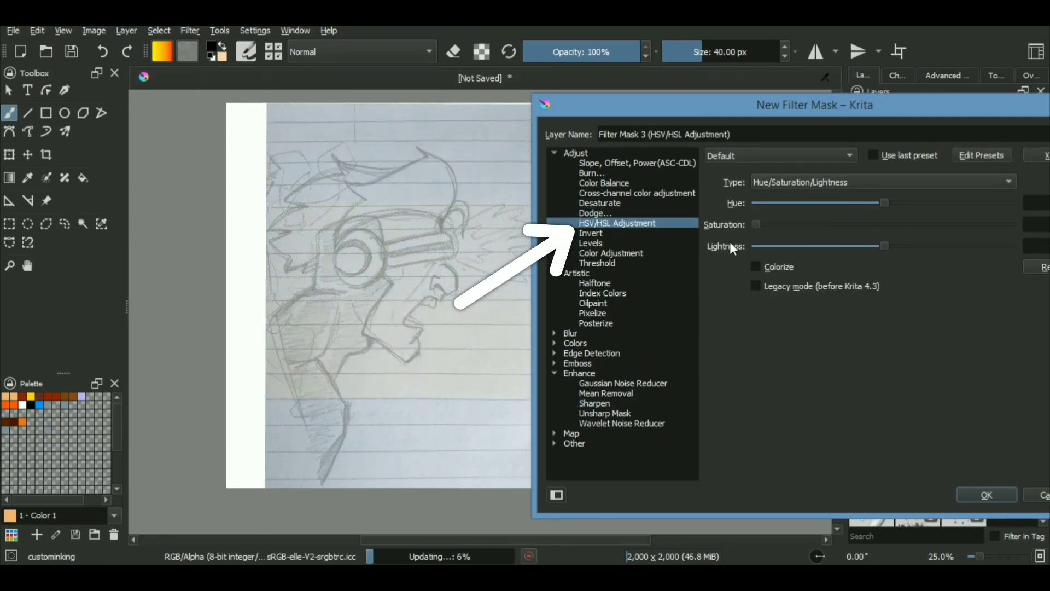
drag(882, 246, 849, 247)
click(991, 495)
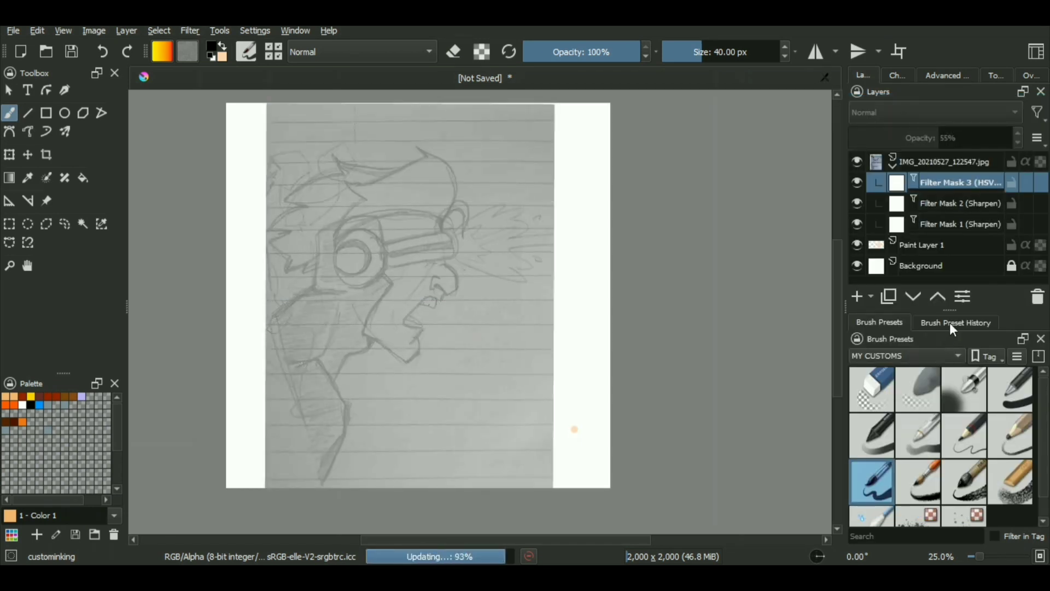
Turn off the Blue active channel in the sketch layer's properties to tint the sketch blue
right_click(961, 163)
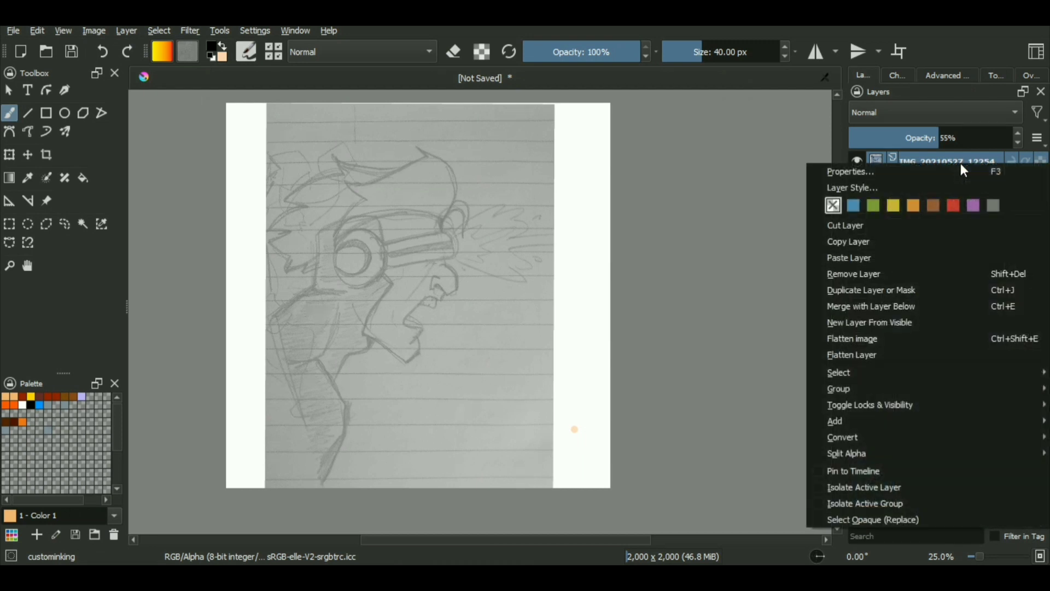
click(891, 174)
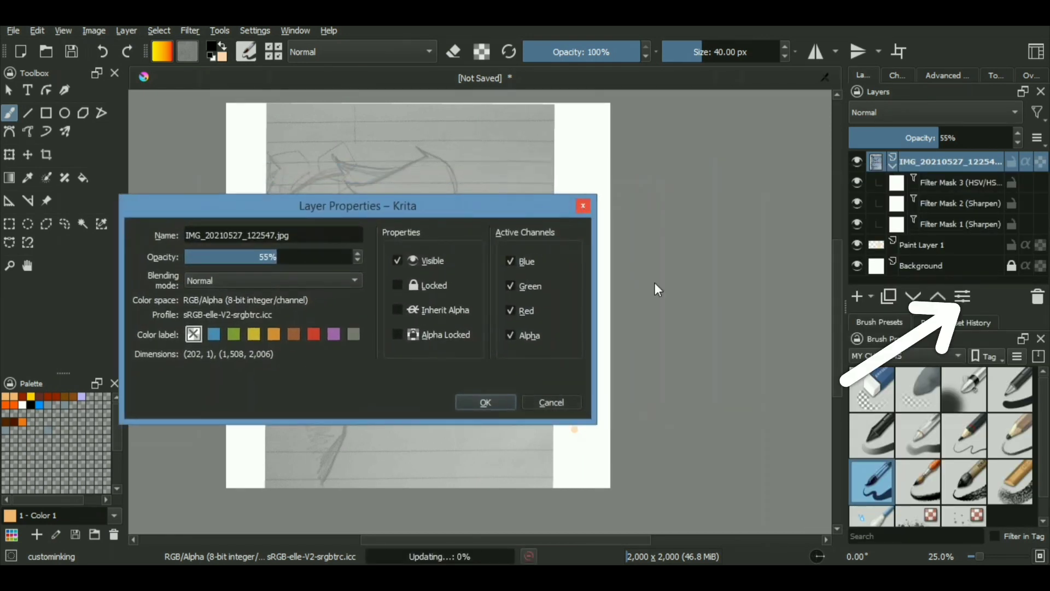
key(Return)
click(963, 297)
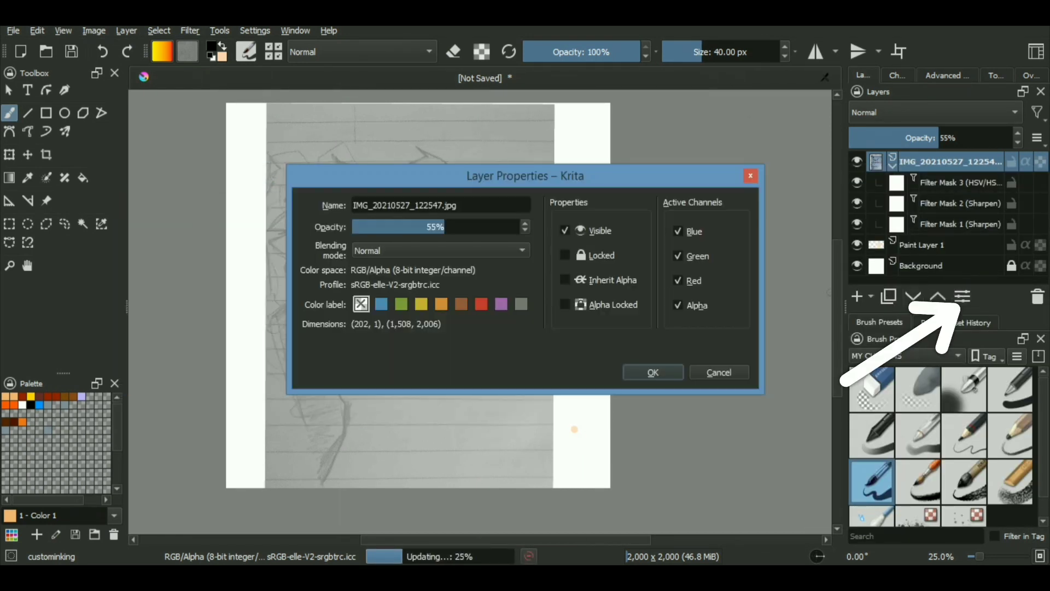
drag(603, 177, 843, 175)
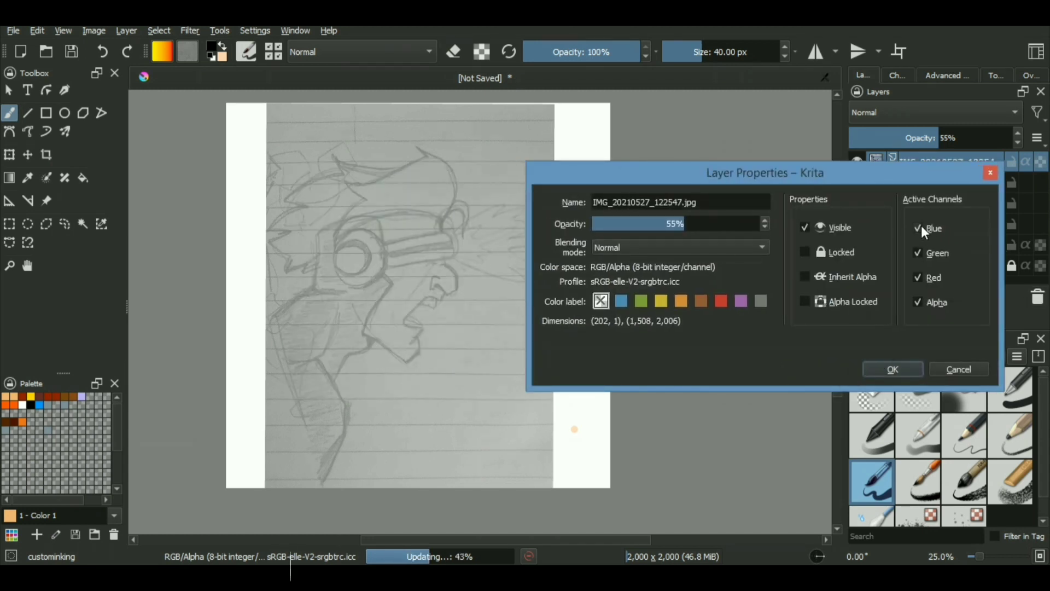
click(920, 228)
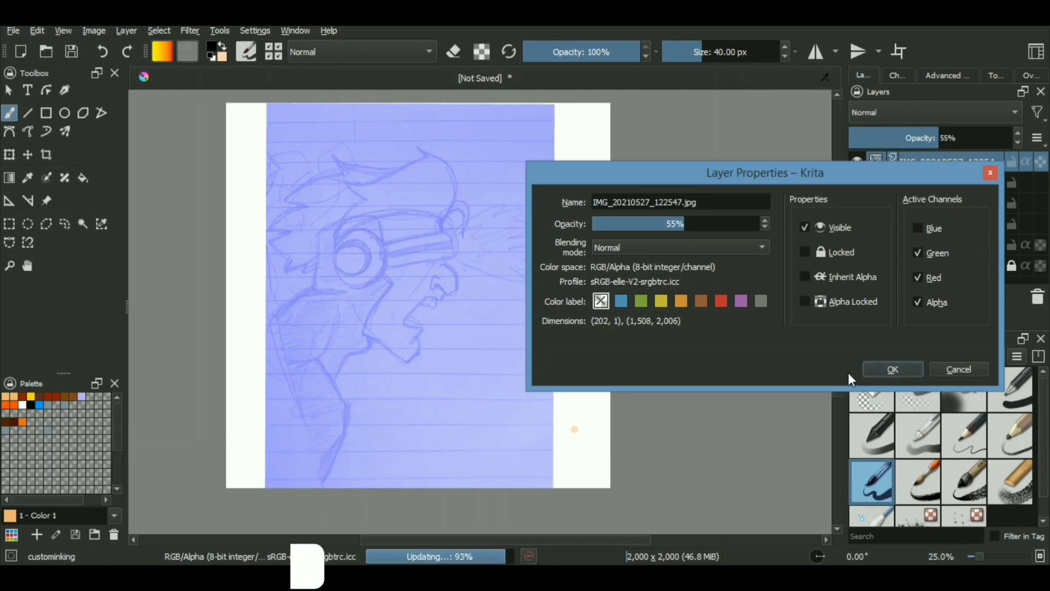
click(902, 372)
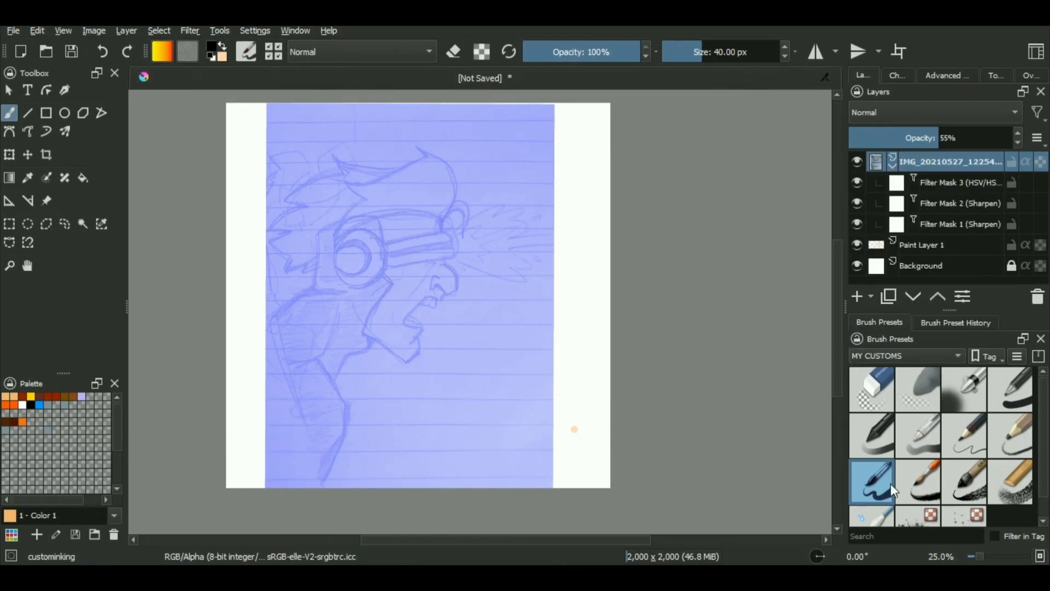
Make Paint Layer 1 active, collapse the sketch layer's filter masks and undo the test stroke
click(946, 245)
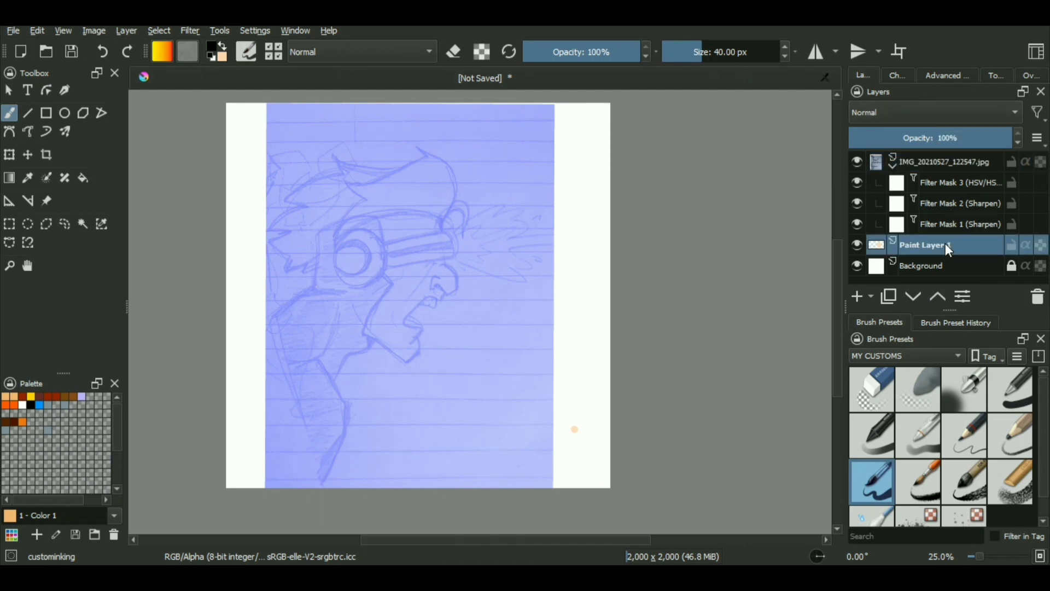
click(894, 167)
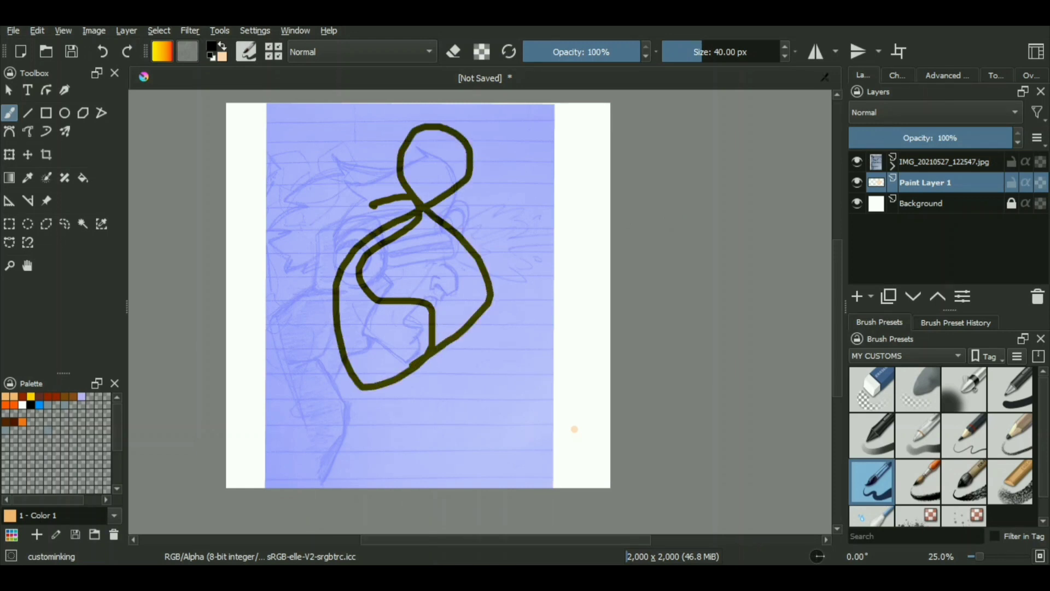
key(ctrl+z)
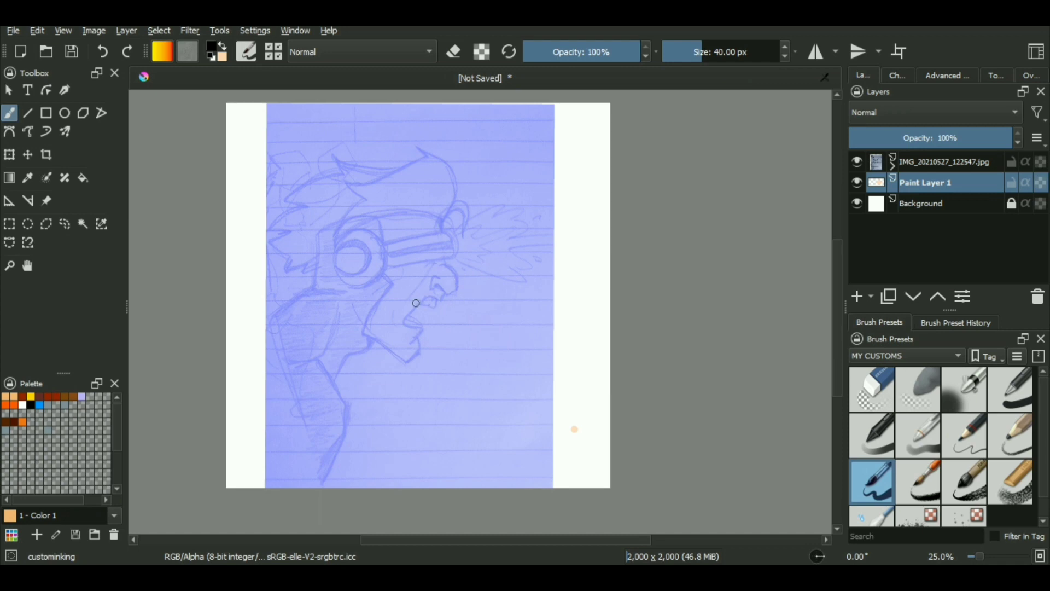
scroll(452, 291, up, 3)
scroll(413, 293, down, 1)
scroll(412, 291, down, 2)
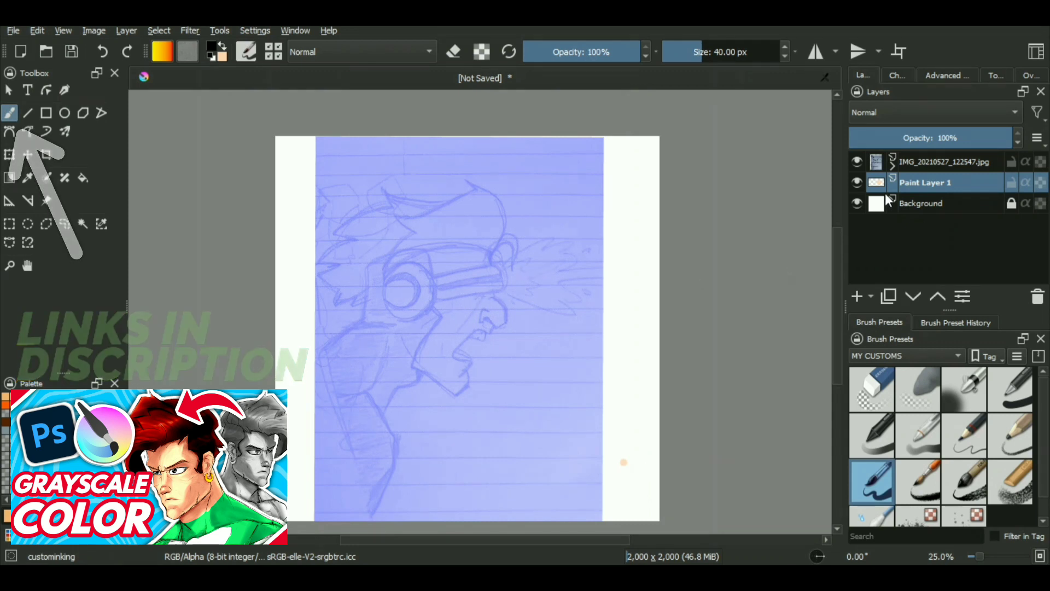
mouse_move(922, 179)
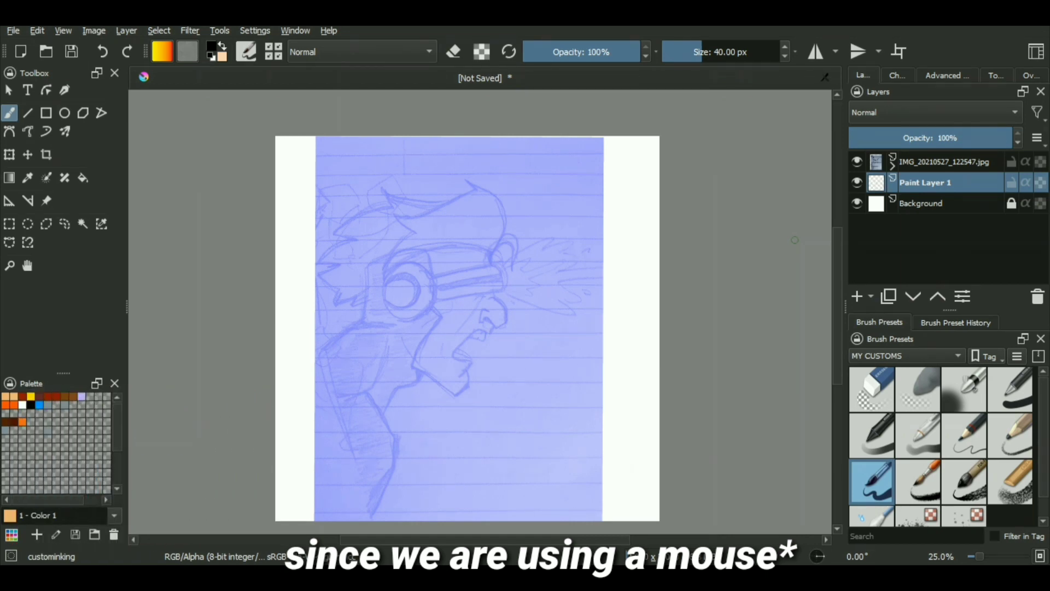
scroll(740, 292, down, 1)
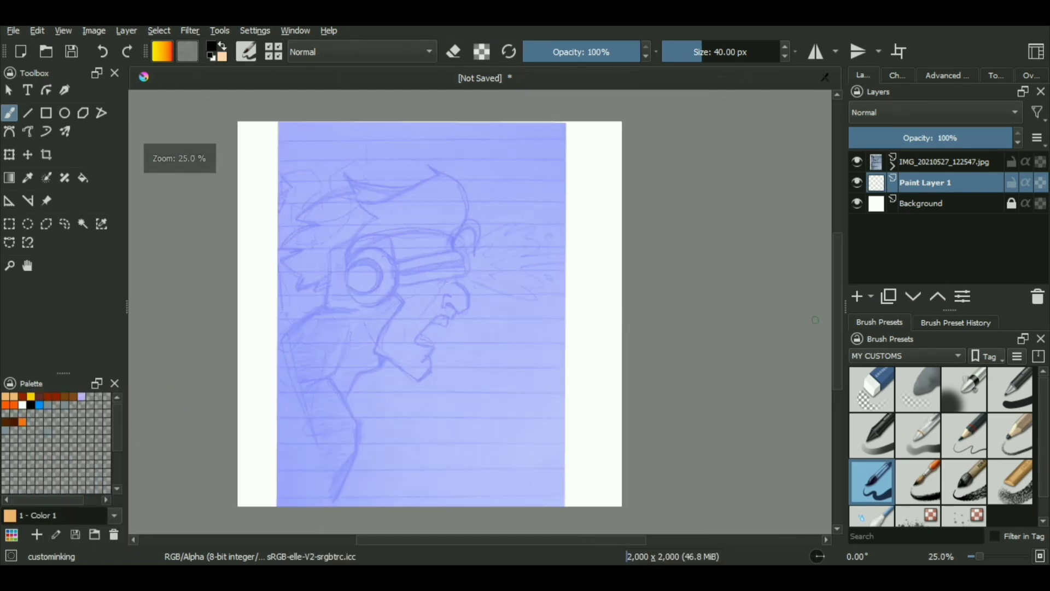
scroll(783, 311, up, 2)
scroll(797, 335, down, 1)
scroll(633, 371, down, 1)
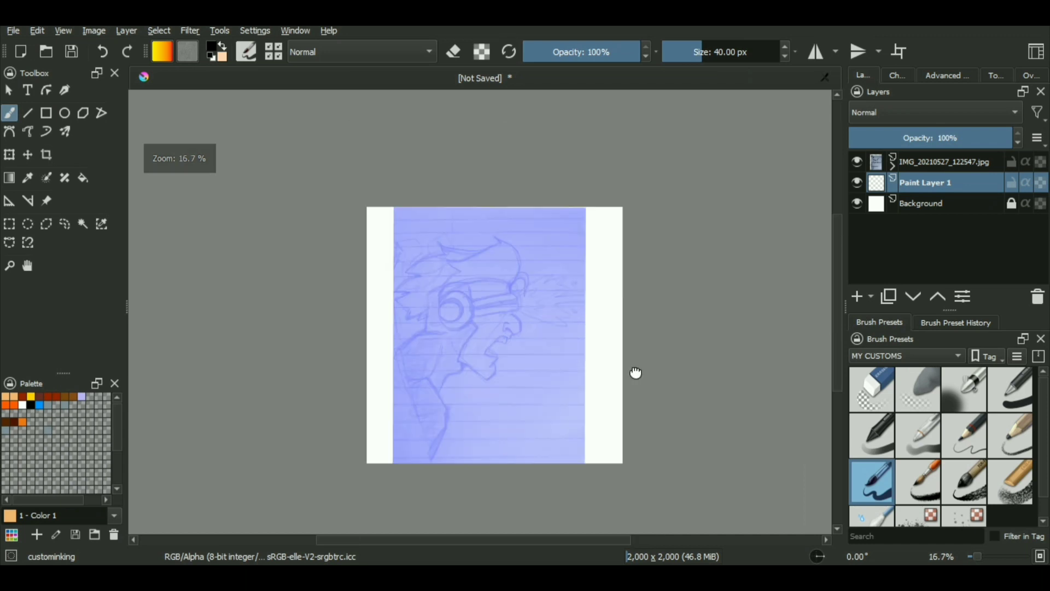
scroll(541, 378, up, 1)
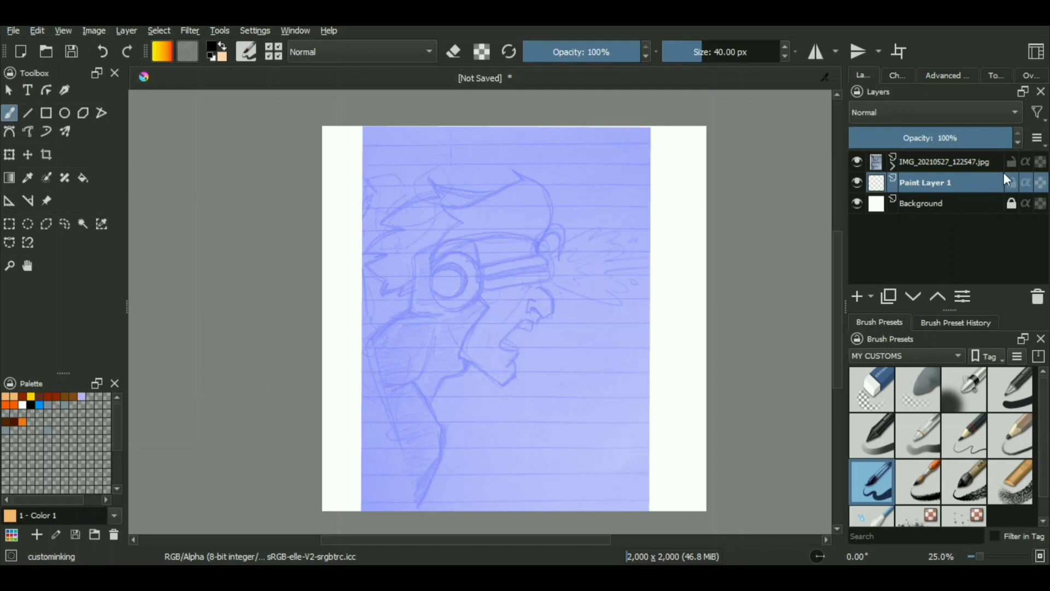
Draw one wavy test stroke with brush smoothing set to None and another with it set to Basic
click(993, 77)
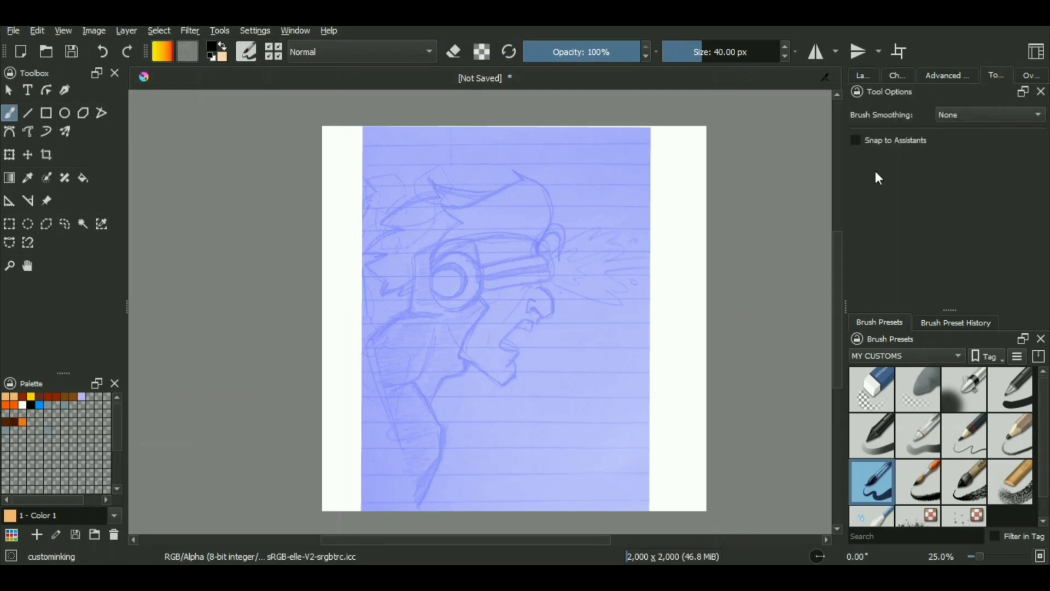
scroll(524, 311, up, 2)
mouse_move(648, 208)
mouse_down()
mouse_move(624, 234)
mouse_move(633, 265)
mouse_move(649, 272)
mouse_move(658, 236)
mouse_move(679, 226)
mouse_move(689, 238)
mouse_move(683, 269)
mouse_move(668, 279)
mouse_move(683, 336)
mouse_move(634, 426)
mouse_up()
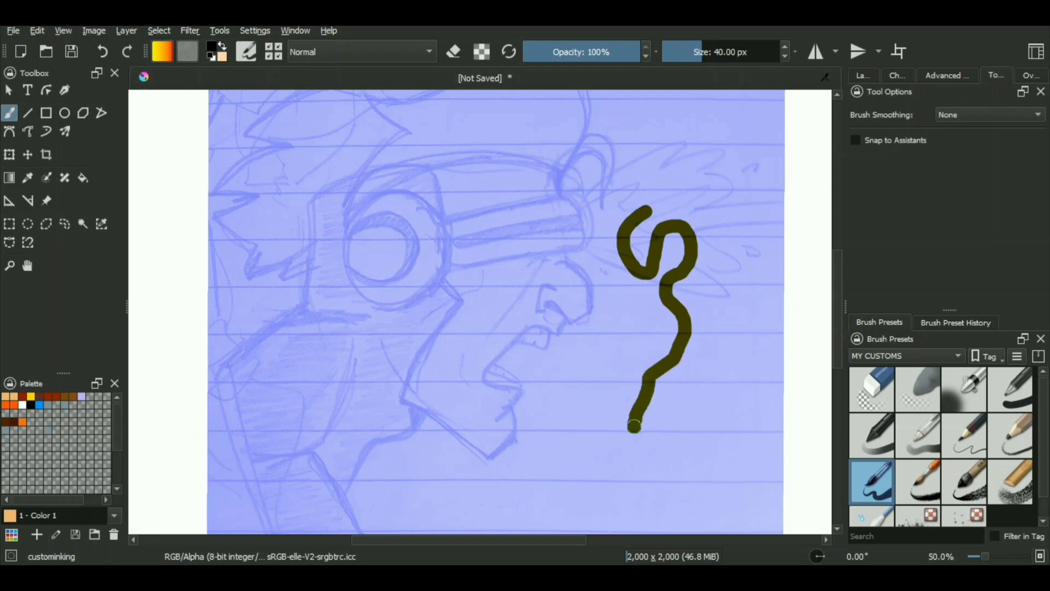
click(949, 115)
click(958, 127)
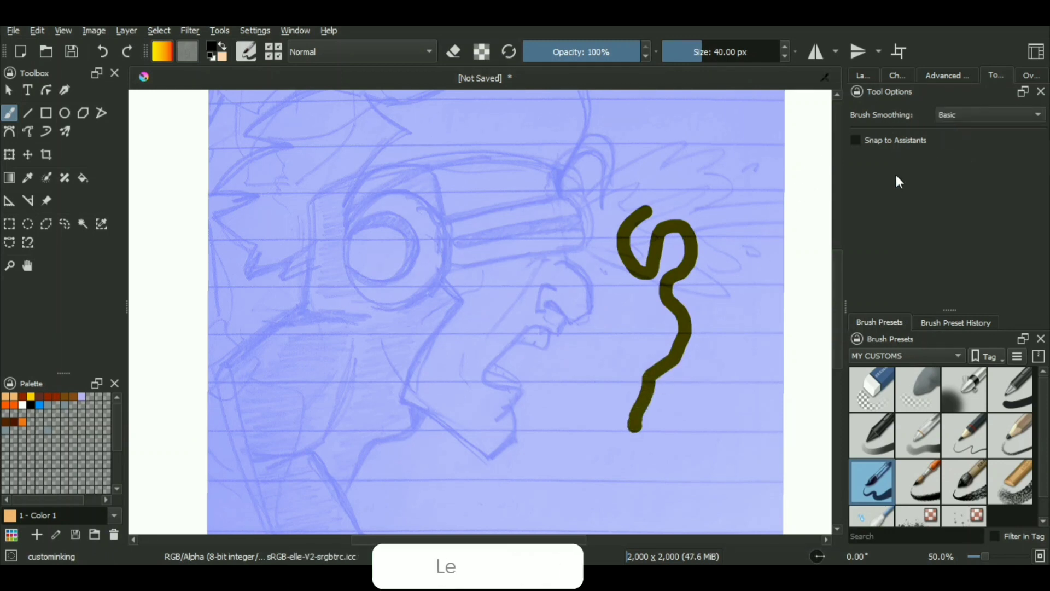
mouse_move(568, 199)
mouse_down()
mouse_move(543, 260)
mouse_move(581, 283)
mouse_move(554, 353)
mouse_move(547, 475)
mouse_up()
Set brush smoothing to Weighted and draw a wavy test stroke over the goggles and neck
click(996, 112)
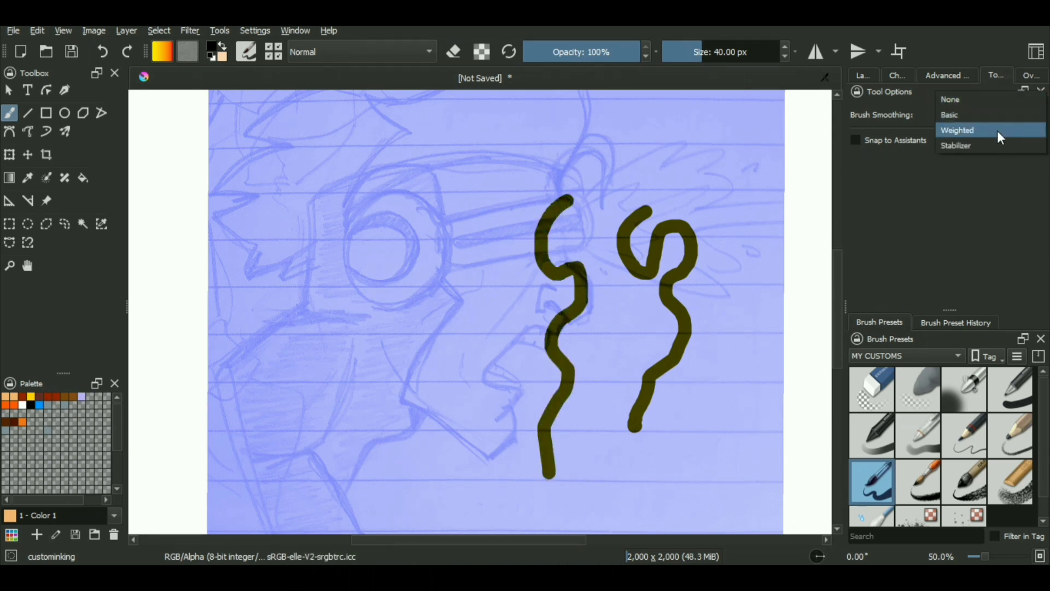
click(998, 131)
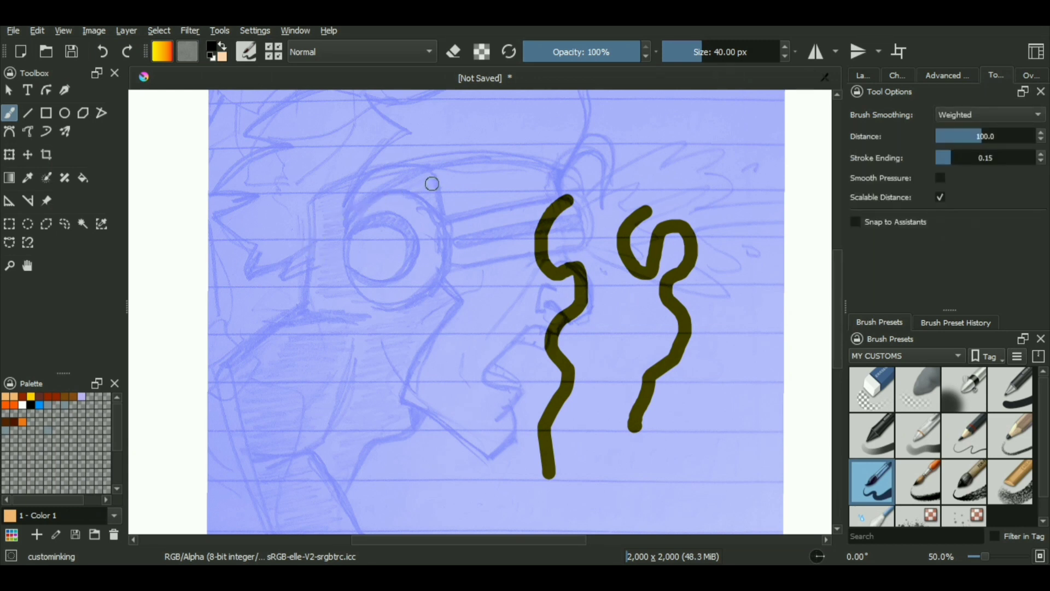
mouse_move(435, 181)
mouse_down()
mouse_move(390, 219)
mouse_move(390, 251)
mouse_move(420, 260)
mouse_move(436, 287)
mouse_move(377, 328)
mouse_move(386, 364)
mouse_move(415, 392)
mouse_move(369, 444)
mouse_move(381, 500)
mouse_up()
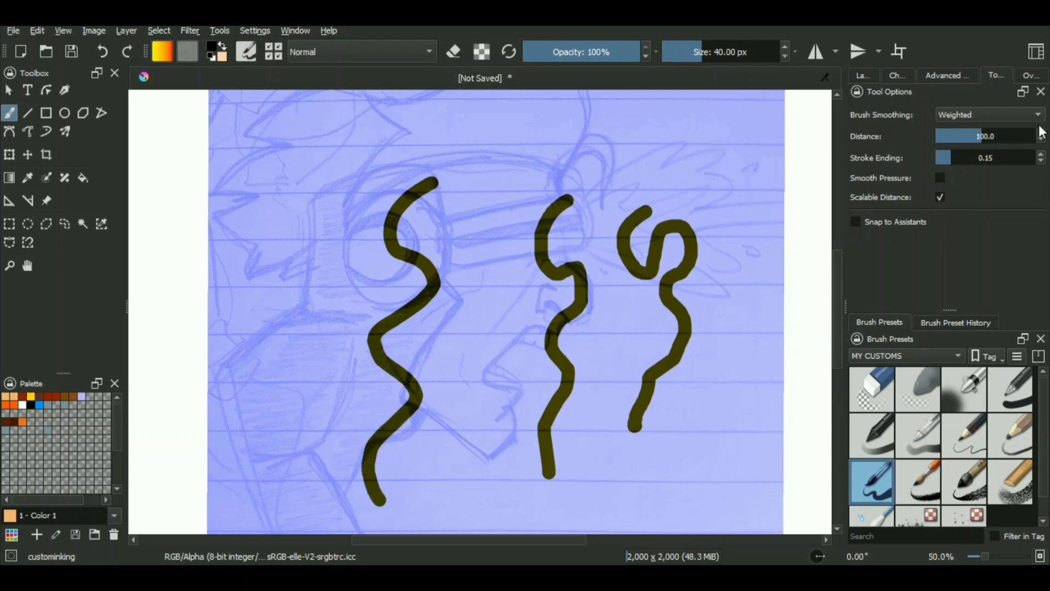
Set brush smoothing to Stabilizer and draw a test stroke between the existing ones
click(1011, 114)
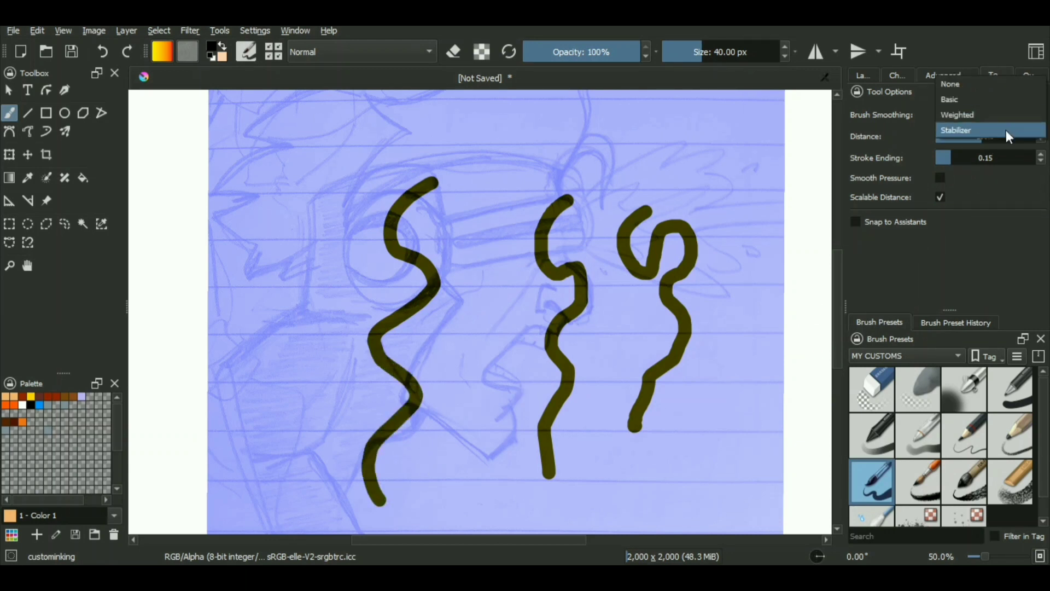
click(1006, 130)
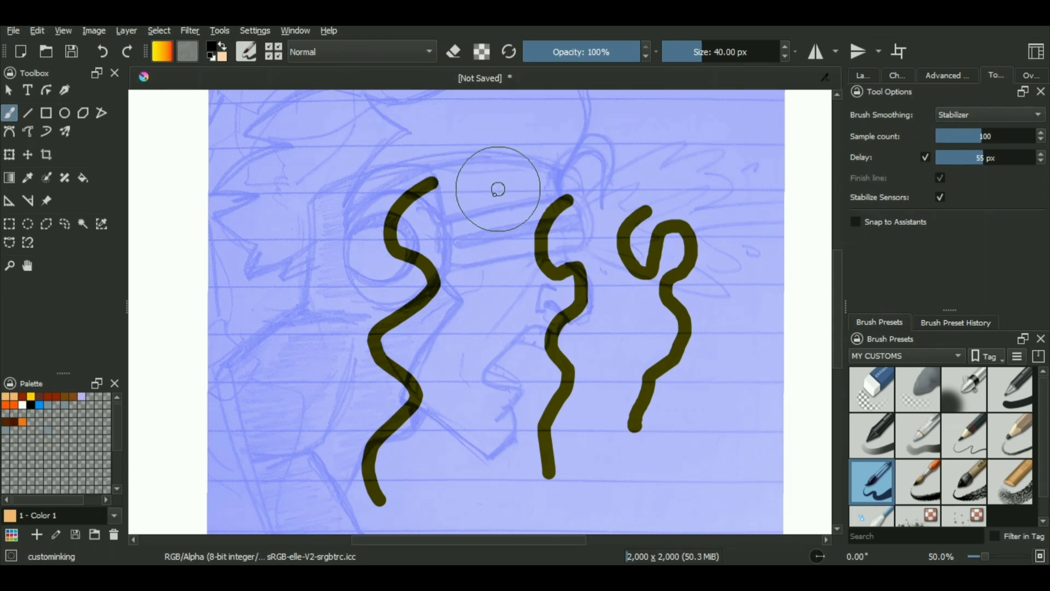
mouse_move(474, 223)
mouse_down()
mouse_move(492, 402)
mouse_move(512, 421)
mouse_move(506, 468)
mouse_move(485, 504)
mouse_move(484, 495)
mouse_up()
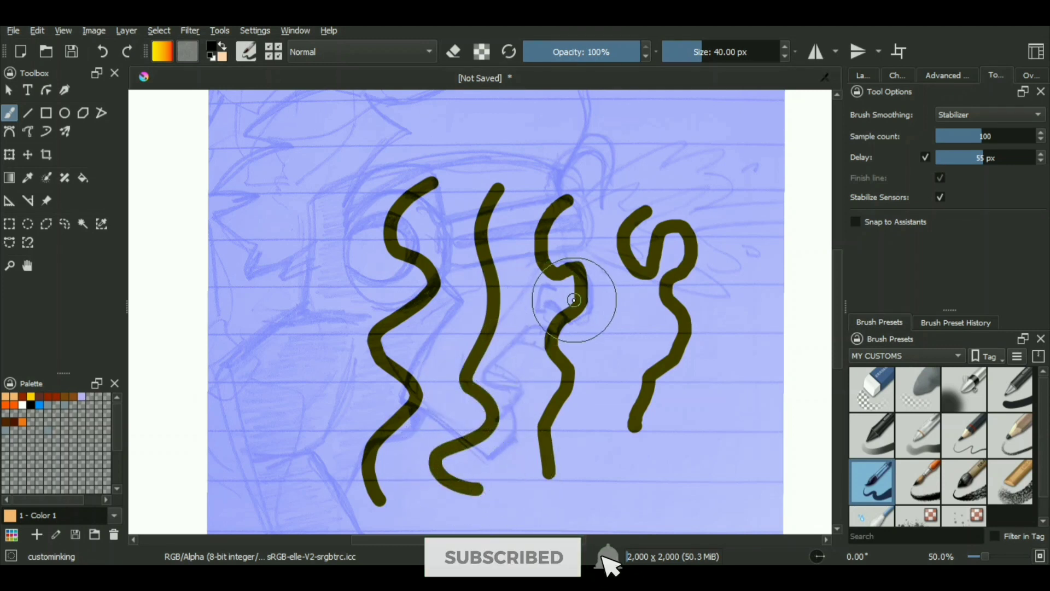
Clear all test strokes from Paint Layer 1 and reduce the brush size to 11.98 px
click(874, 75)
key(Delete)
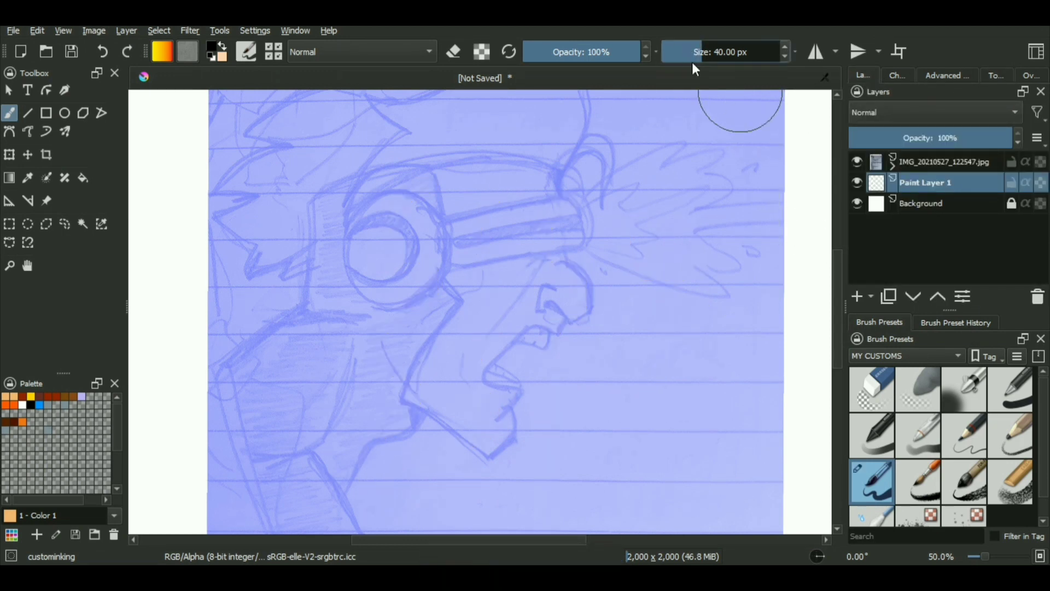
drag(692, 49, 687, 51)
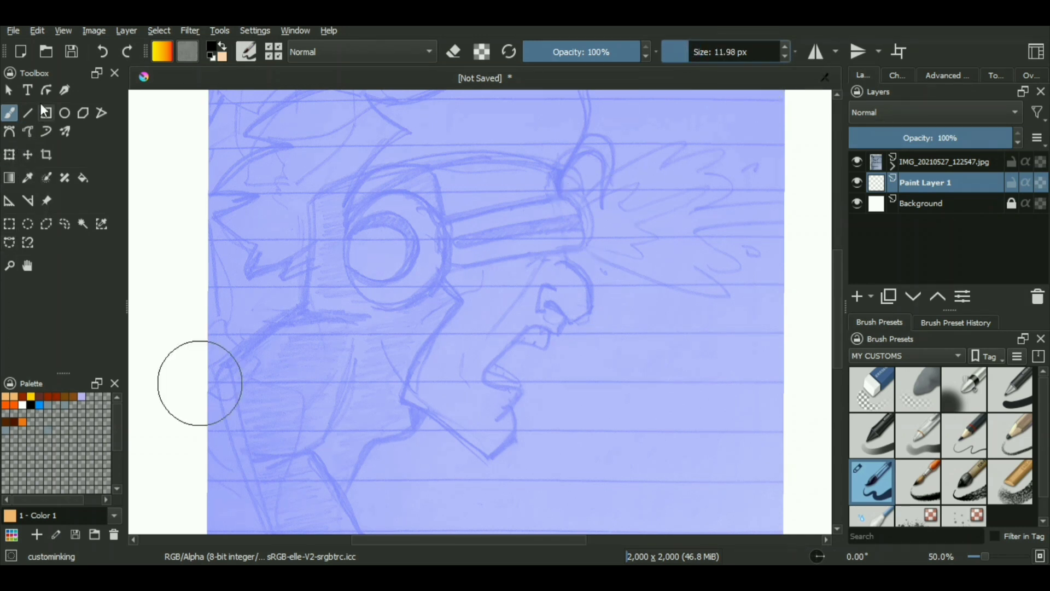
Activate the Freehand Path tool and keep its fill set to Not Filled
click(30, 130)
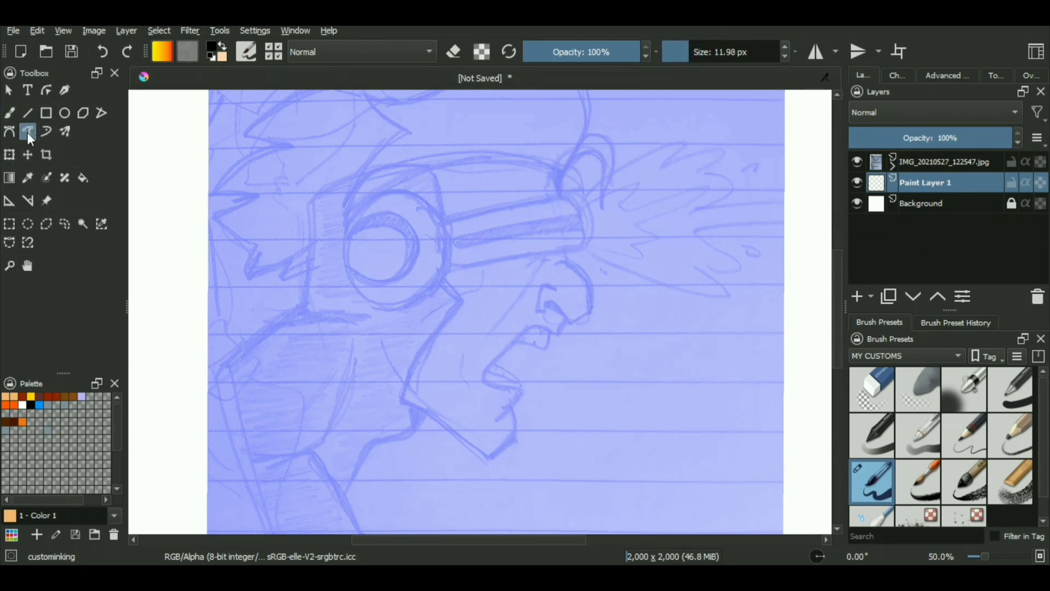
click(996, 76)
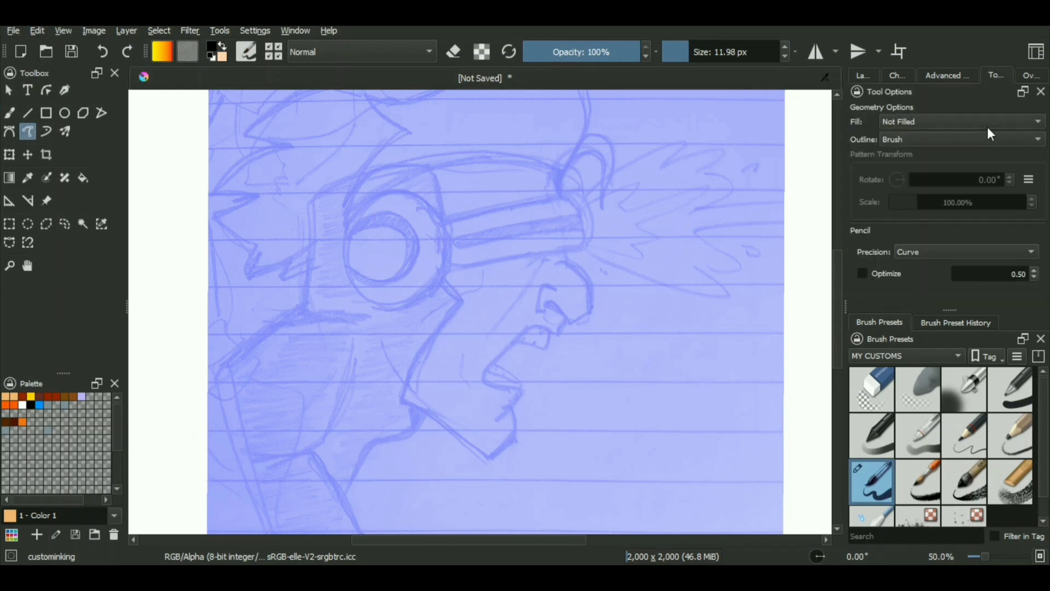
click(968, 122)
click(949, 122)
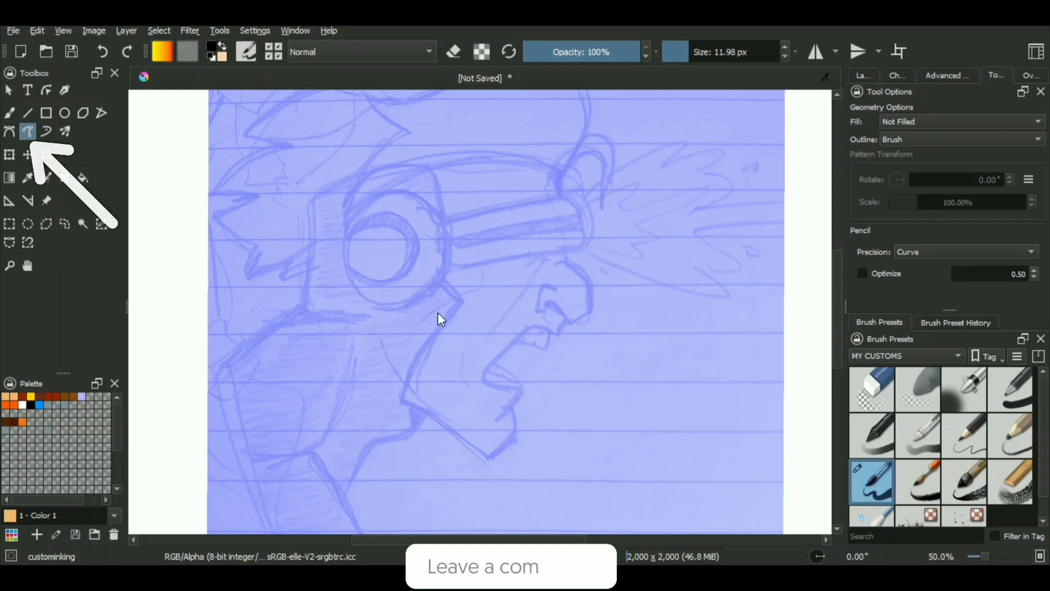
Try Freehand Path strokes around the mouth and along the nose outline, undoing each one
mouse_move(438, 313)
mouse_down()
mouse_move(543, 312)
mouse_move(443, 408)
mouse_up()
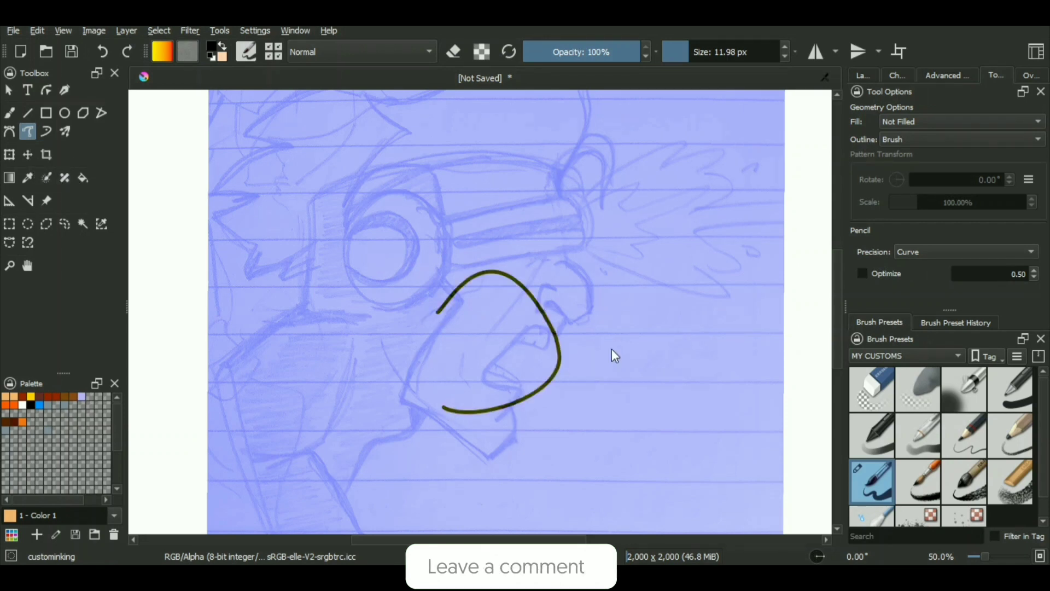
key(ctrl+z)
mouse_move(559, 259)
mouse_down()
mouse_move(590, 317)
mouse_move(571, 323)
mouse_move(551, 301)
mouse_up()
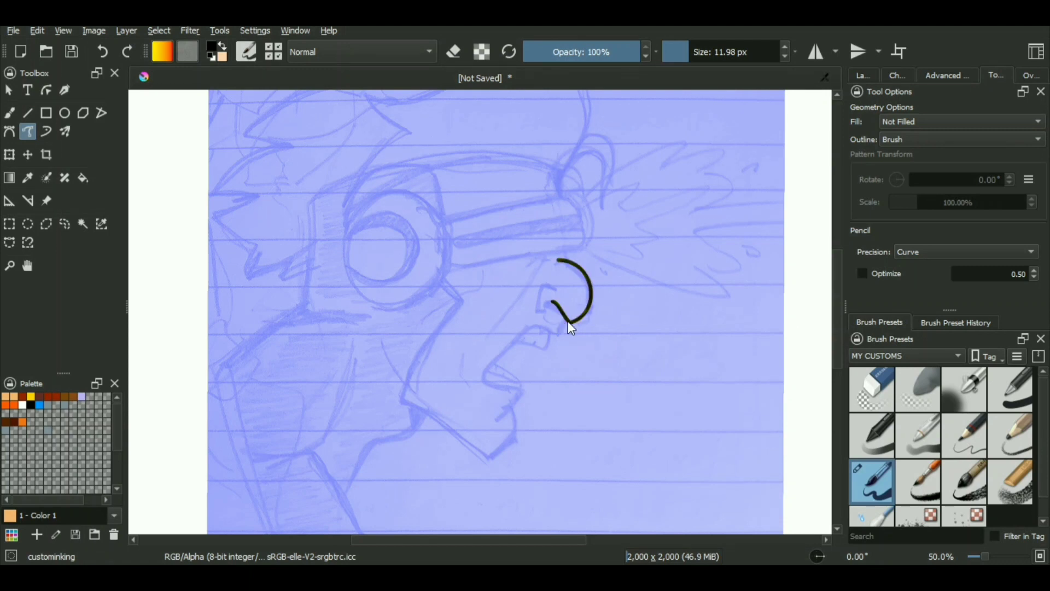
key(ctrl+z)
drag(589, 309, 568, 323)
key(ctrl+z)
mouse_move(553, 261)
mouse_down()
mouse_move(579, 278)
mouse_move(590, 346)
mouse_move(574, 265)
mouse_move(586, 317)
mouse_up()
key(ctrl+z)
scroll(584, 333, down, 1)
scroll(584, 333, up, 2)
key(ctrl+z)
Try a different pencil precision setting with two test strokes along the nose, undoing both
click(942, 249)
click(941, 235)
drag(536, 250, 602, 330)
key(ctrl+z)
drag(550, 239, 599, 325)
key(ctrl+z)
Set the pencil precision to Curve and ink the outline of the nose and the nostril
click(929, 252)
click(931, 267)
drag(548, 235, 593, 311)
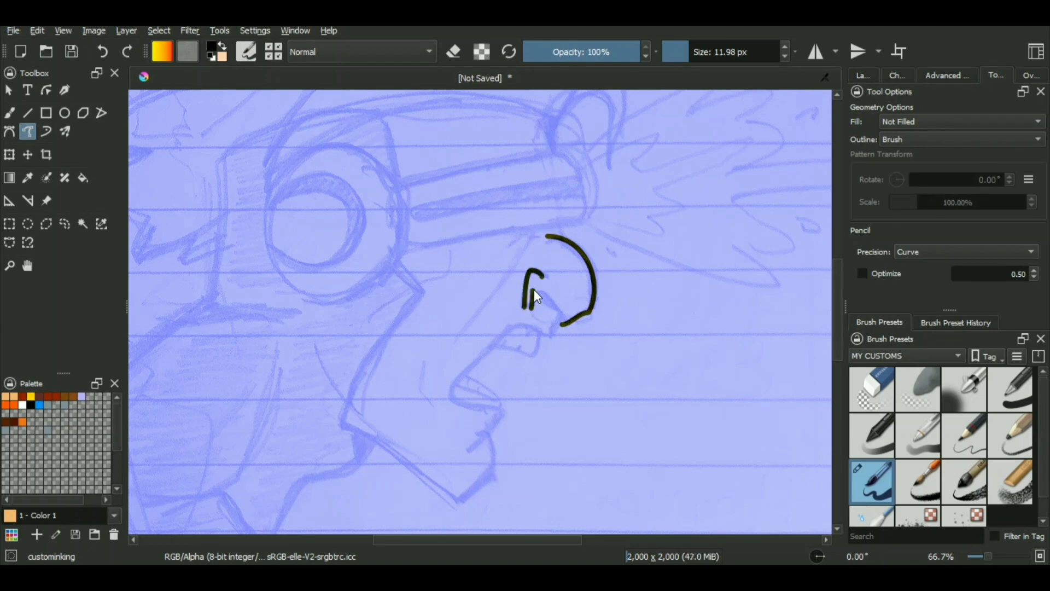
drag(563, 320, 562, 322)
scroll(530, 373, down, 1)
scroll(529, 373, up, 3)
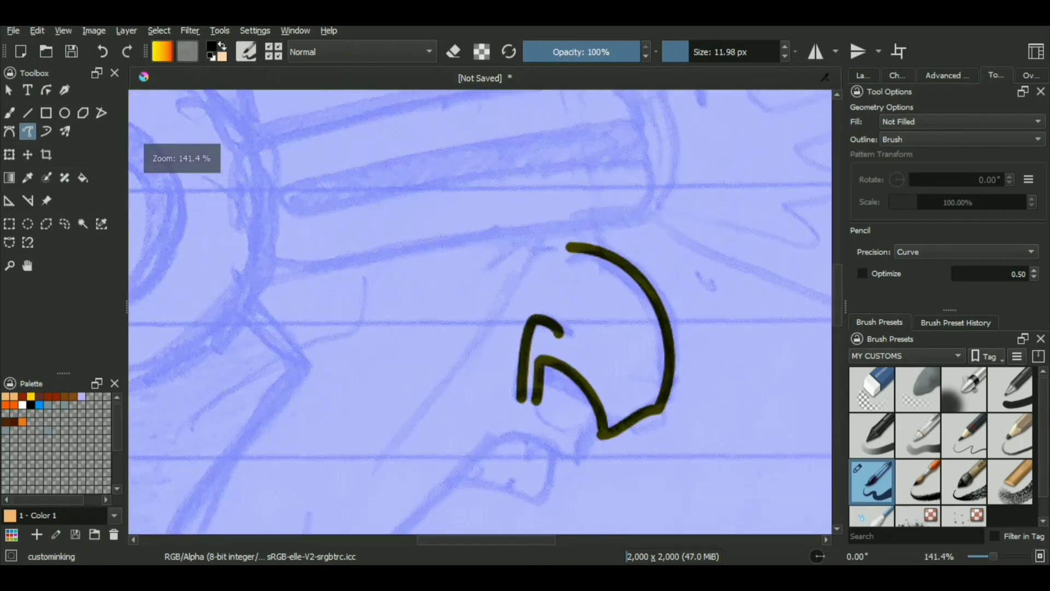
Ink the upper lip, the open mouth's contour and the lower lip, redoing strokes that miss the sketch
drag(578, 456, 622, 286)
scroll(615, 316, down, 1)
scroll(622, 286, up, 1)
key(ctrl+z)
drag(639, 234, 628, 244)
drag(624, 281, 543, 253)
drag(400, 399, 412, 418)
key(ctrl+z)
key(ctrl+z)
mouse_move(544, 254)
mouse_down()
mouse_move(463, 350)
mouse_move(434, 408)
mouse_move(414, 384)
mouse_move(404, 401)
mouse_move(420, 425)
mouse_move(457, 285)
mouse_move(563, 305)
mouse_up()
key(ctrl+z)
scroll(523, 349, down, 3)
scroll(524, 346, up, 2)
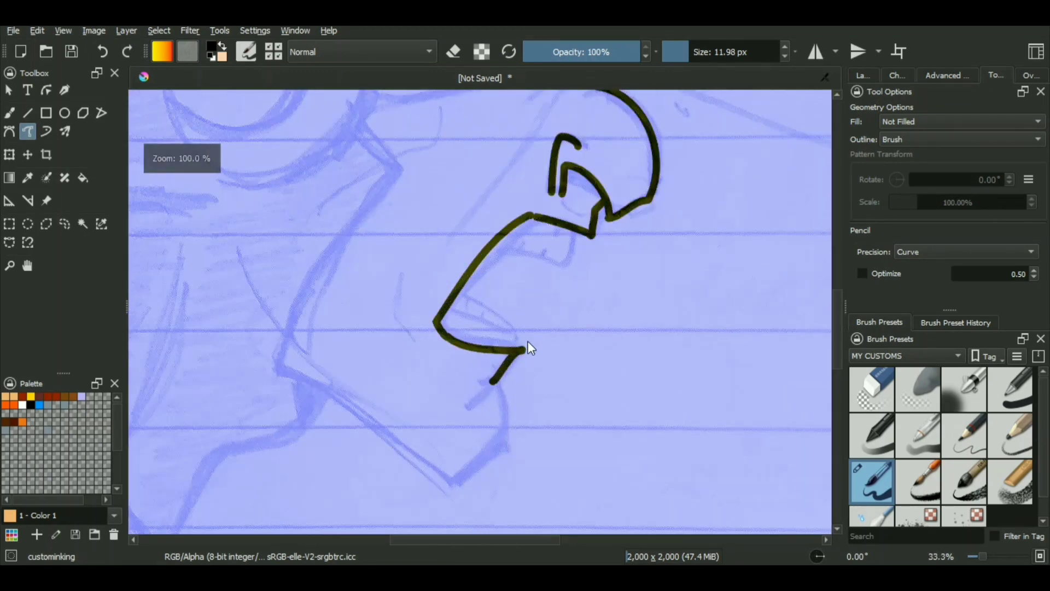
Ink the chin and the lower jaw line from below the lip back to the jaw corner
drag(393, 127, 467, 152)
mouse_move(408, 414)
mouse_down()
mouse_move(410, 289)
mouse_move(539, 424)
mouse_up()
key(ctrl+z)
drag(403, 284, 529, 396)
drag(590, 347, 525, 394)
scroll(556, 399, down, 5)
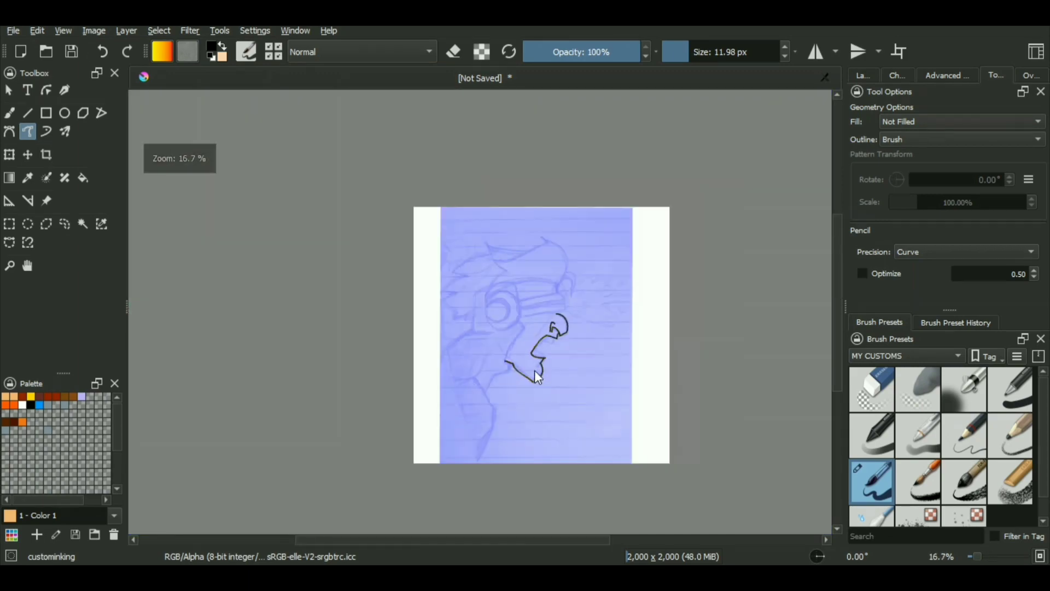
Ink the lower and upper teeth inside the open mouth
scroll(504, 304, up, 10)
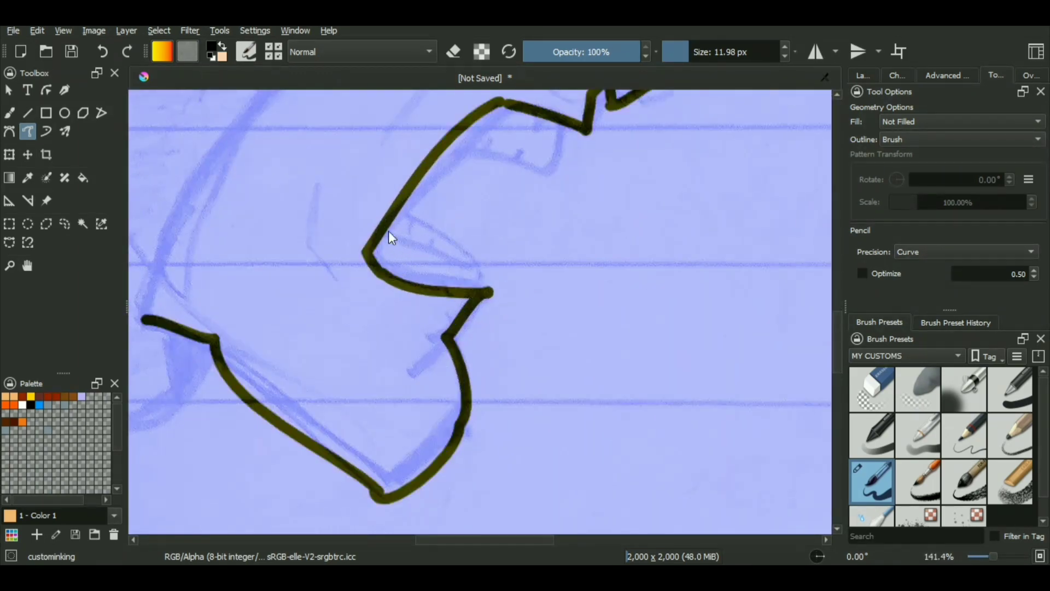
drag(480, 250, 487, 292)
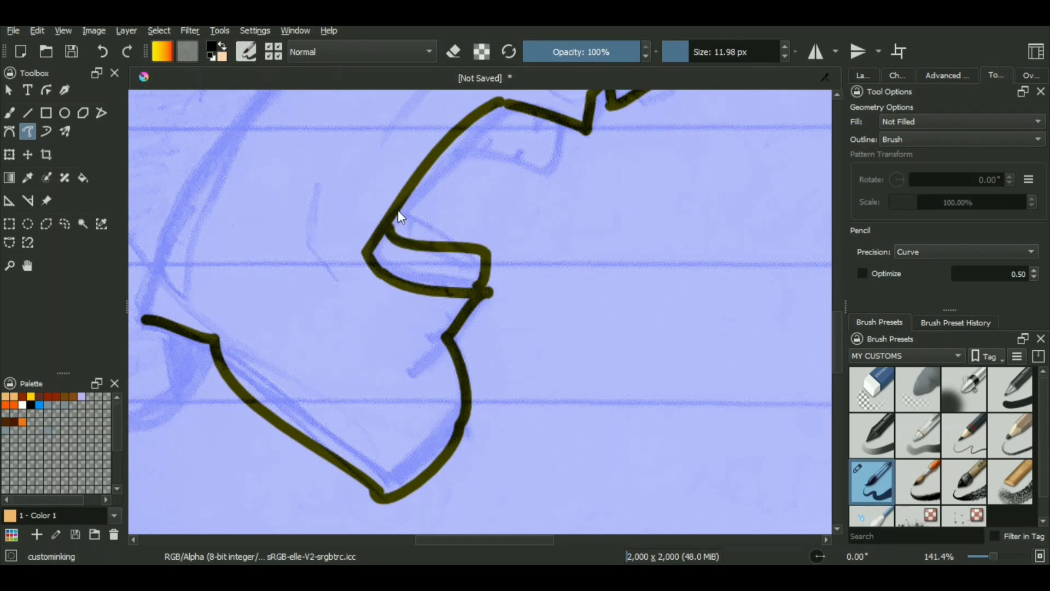
drag(471, 244, 474, 244)
scroll(474, 242, down, 2)
scroll(475, 235, up, 2)
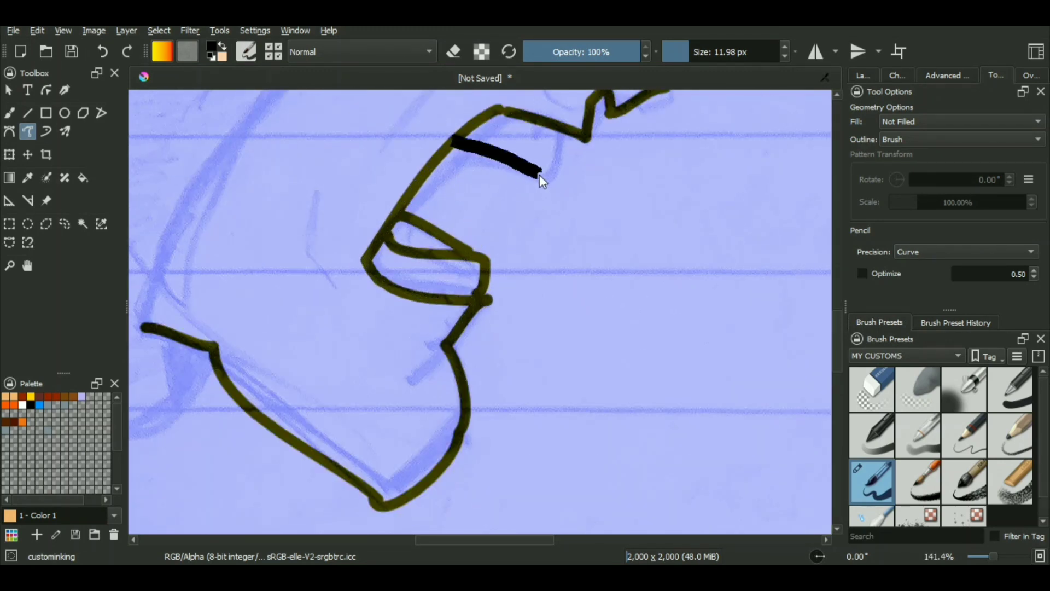
drag(543, 178, 557, 146)
scroll(564, 176, down, 5)
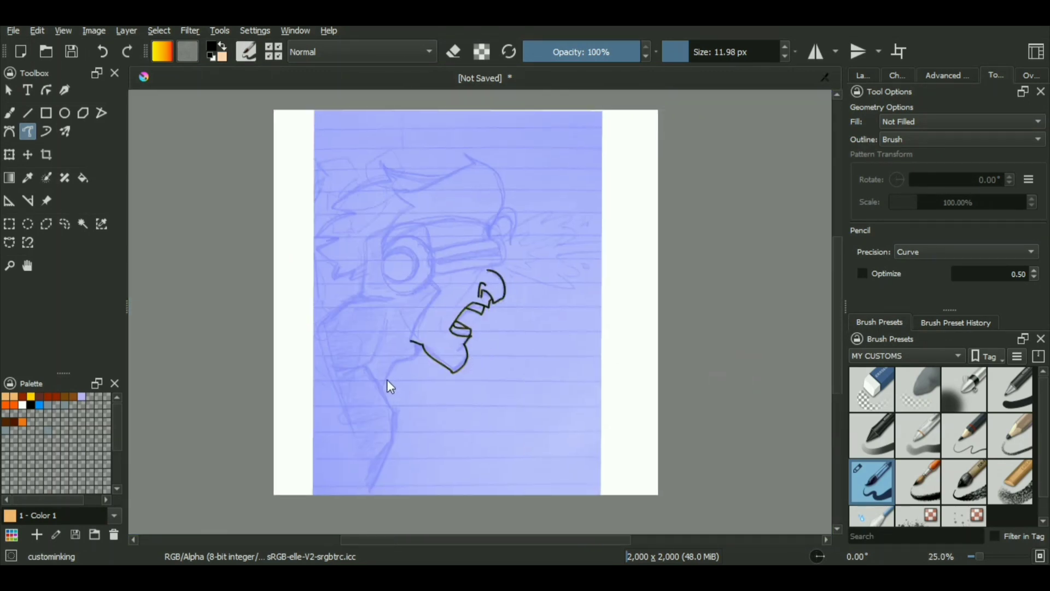
Ink the brow line from the forehead down to the nose using the custominking brush and the Freehand Path tool
scroll(389, 385, up, 3)
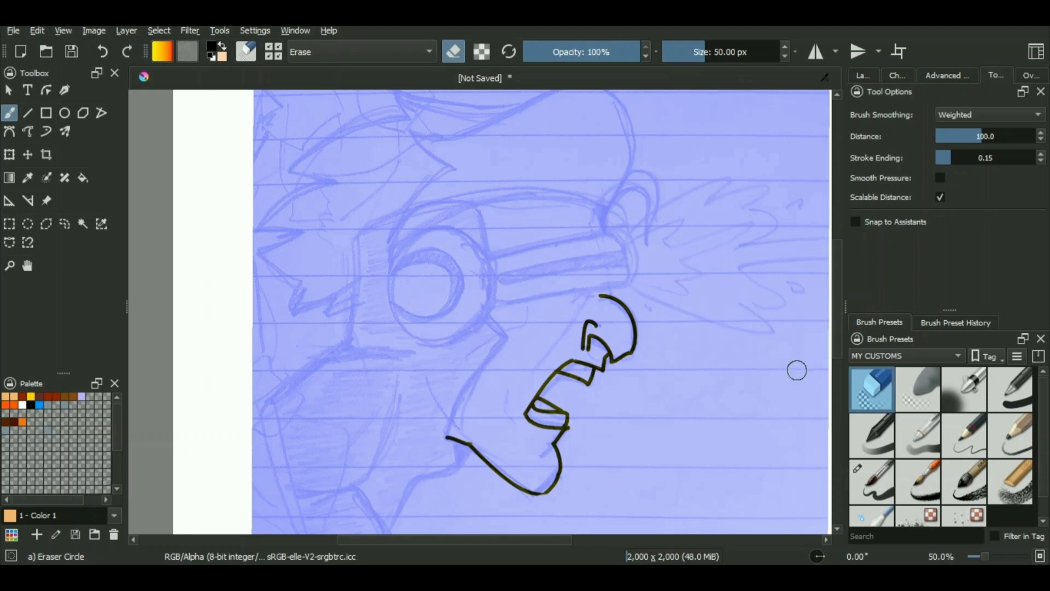
click(873, 485)
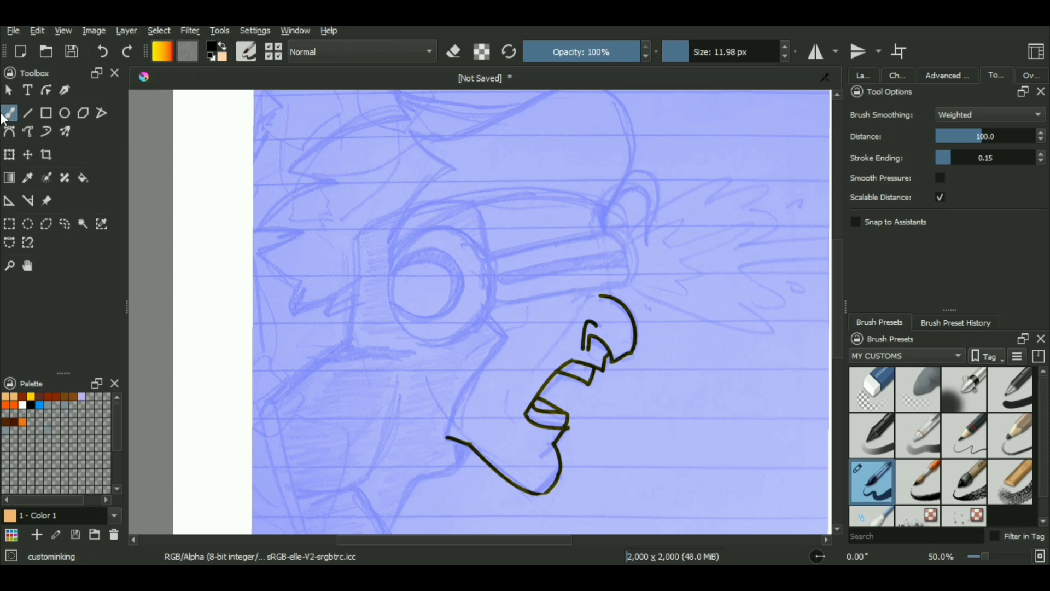
click(27, 132)
drag(598, 195, 370, 192)
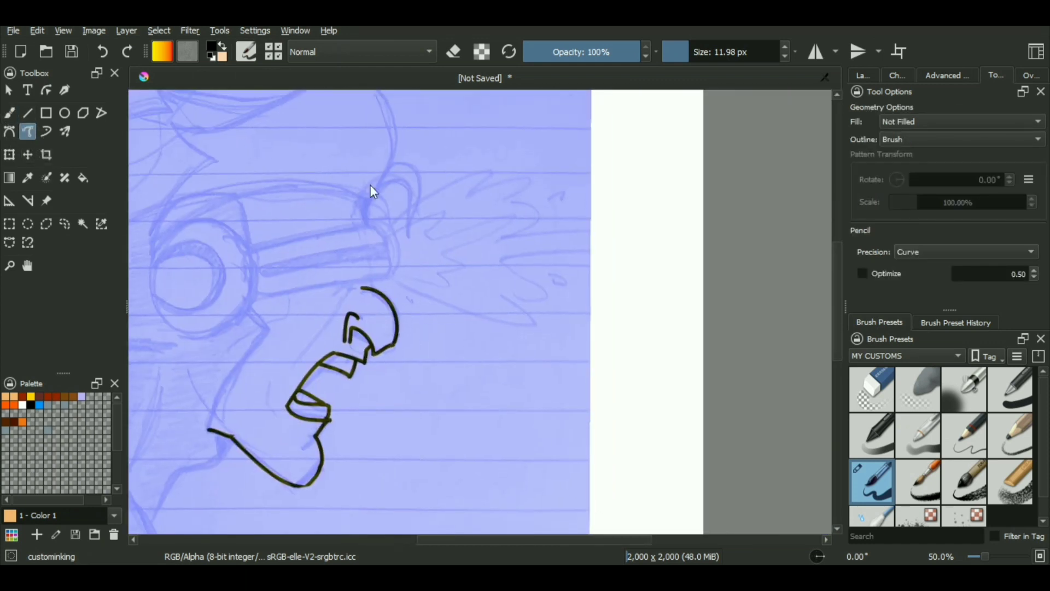
scroll(395, 231, up, 1)
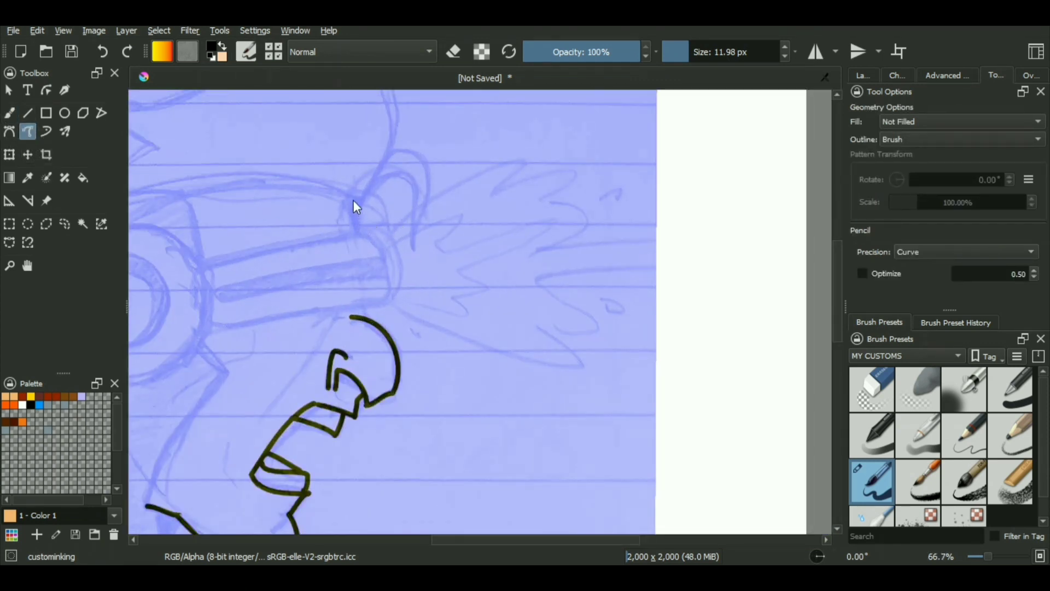
drag(356, 314, 357, 315)
scroll(382, 294, down, 1)
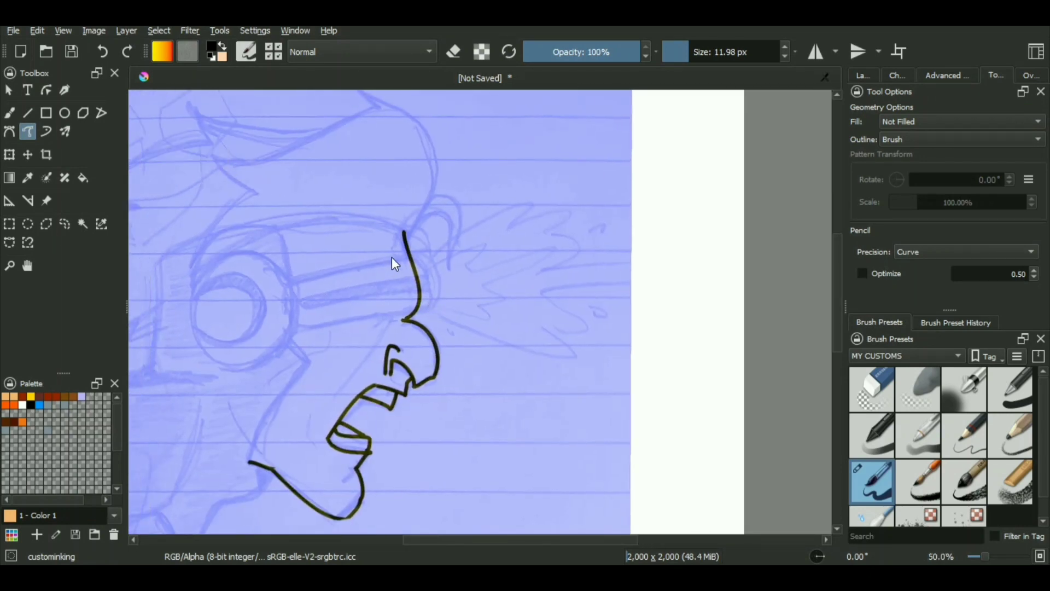
Add a paint layer above Paint Layer 1 and ink the visor's upper edge, rounded front and lower edge on it
click(863, 75)
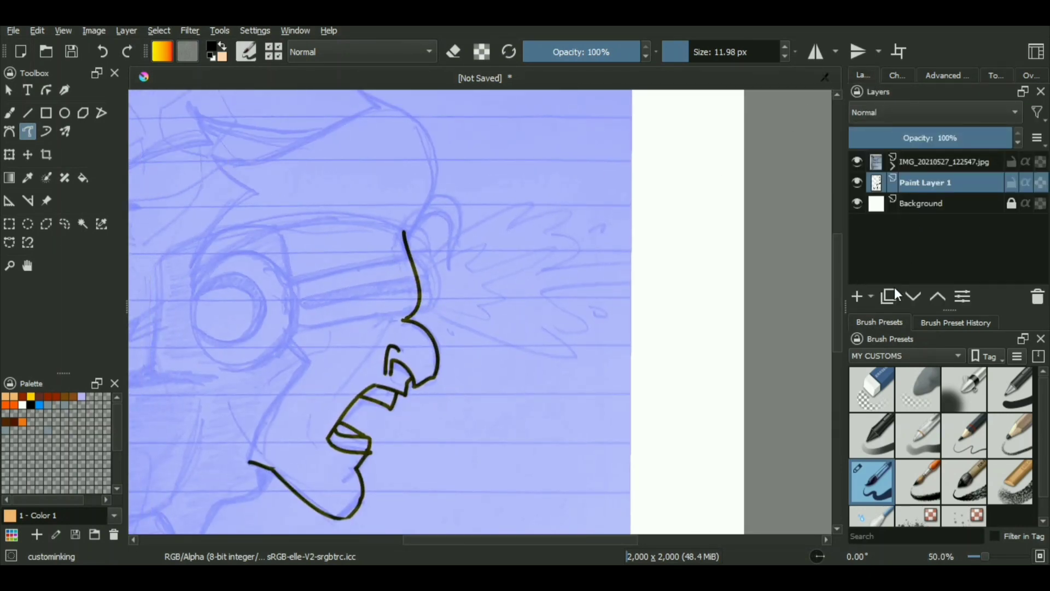
click(858, 297)
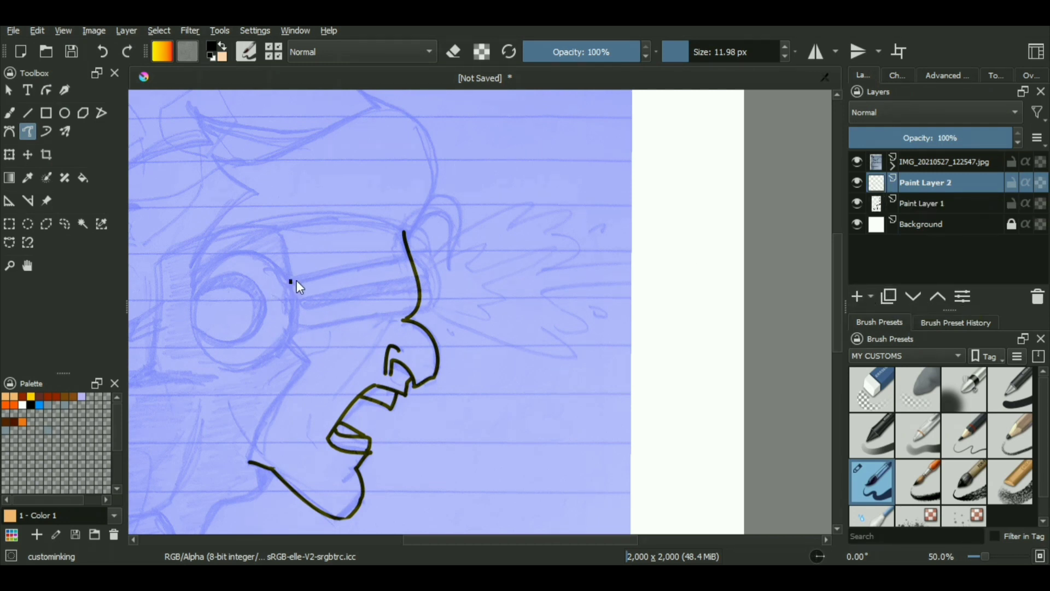
drag(419, 252, 435, 267)
drag(430, 314, 427, 315)
drag(292, 336, 291, 334)
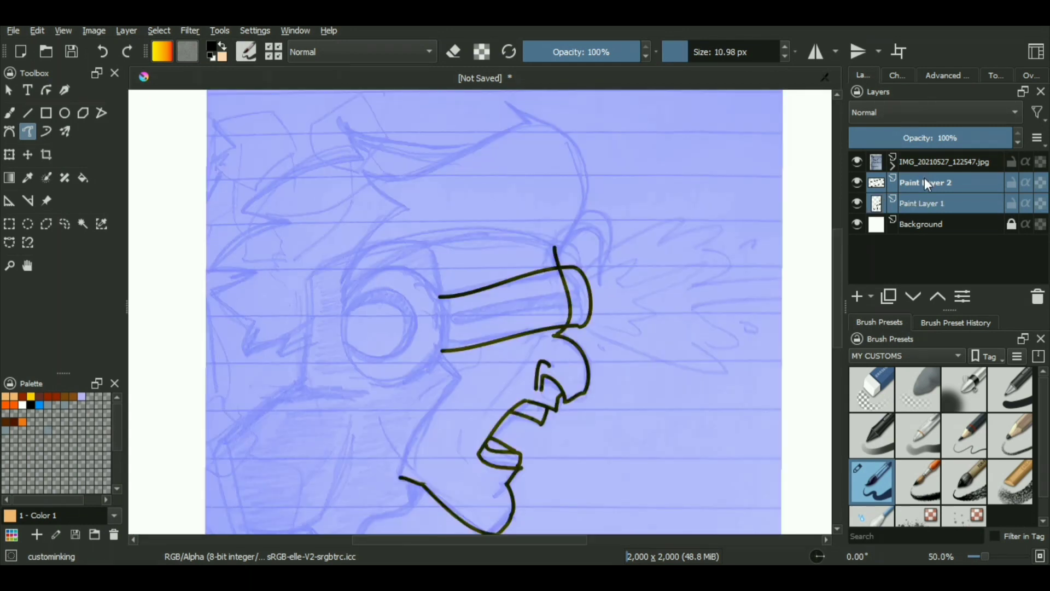
Transform the visor outline on Paint Layer 2, rotating it slightly clockwise and shifting it slightly towards the back of the head
click(924, 180)
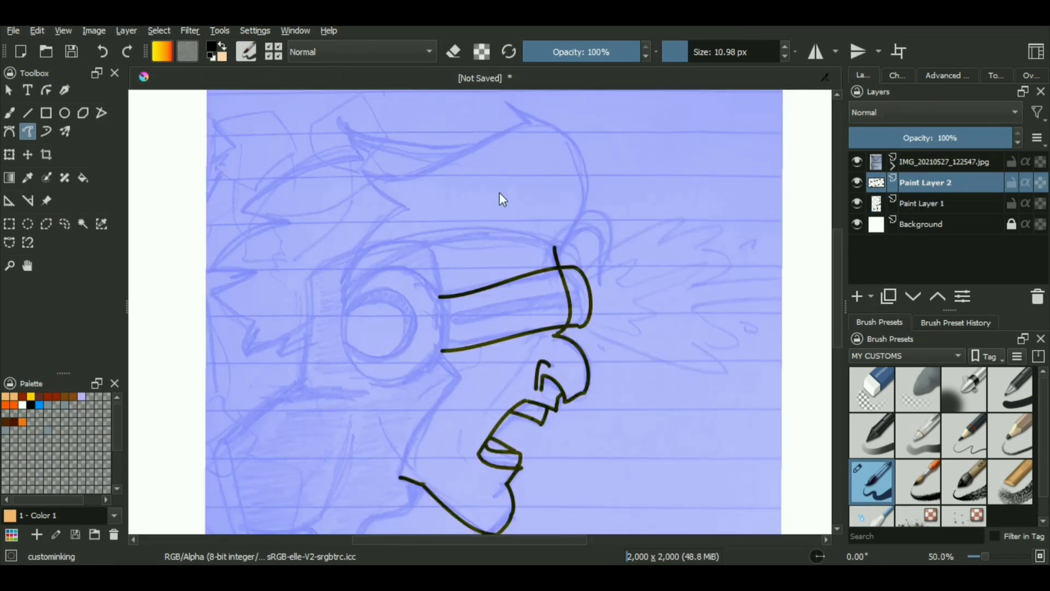
click(11, 152)
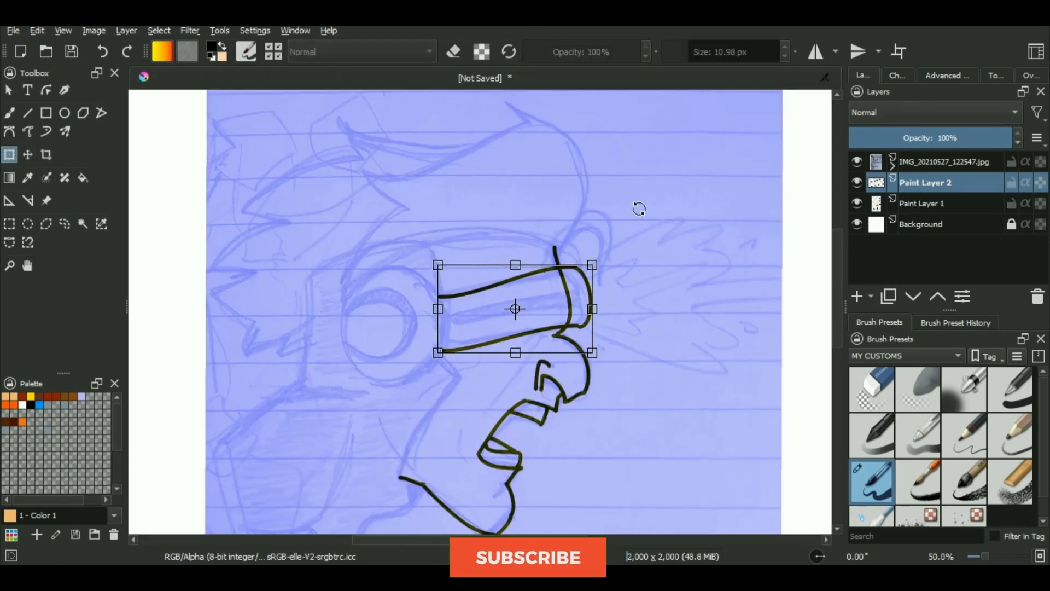
drag(638, 206, 640, 235)
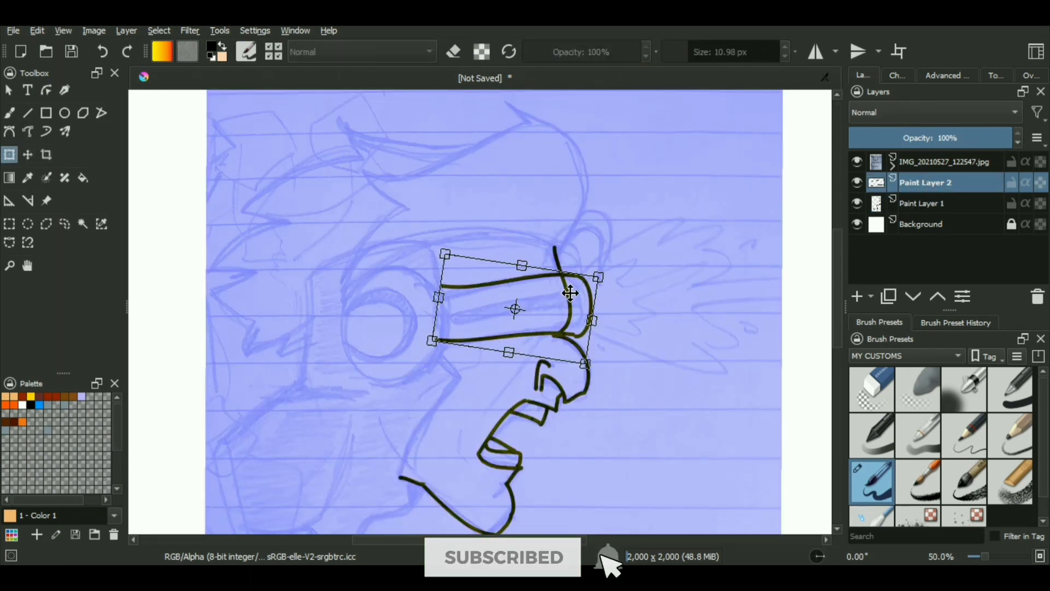
drag(570, 296, 563, 297)
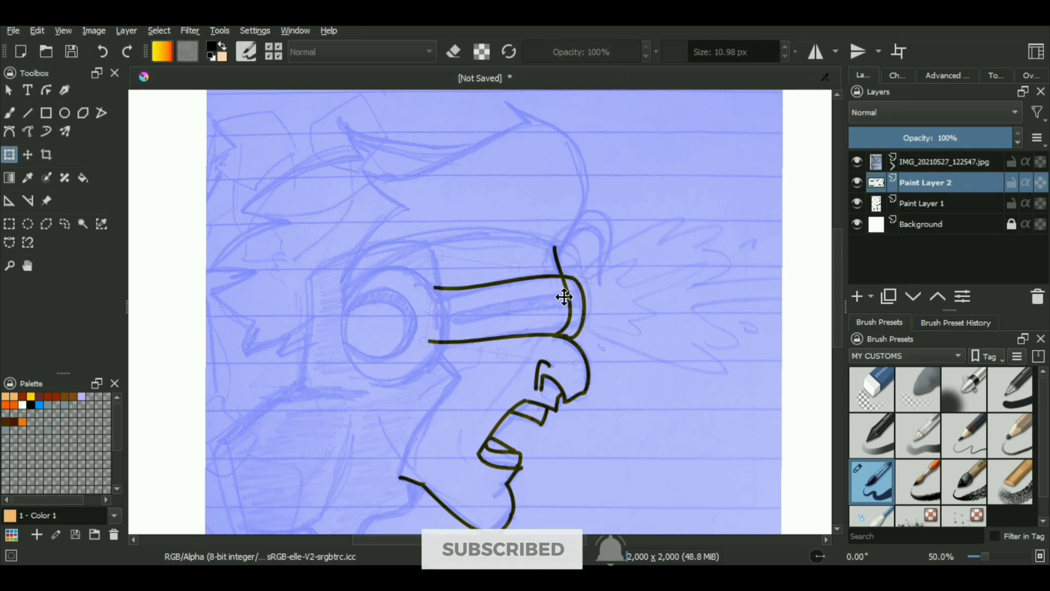
Erase the part of the brow line on Paint Layer 1 that crosses the inside of the visor
click(923, 203)
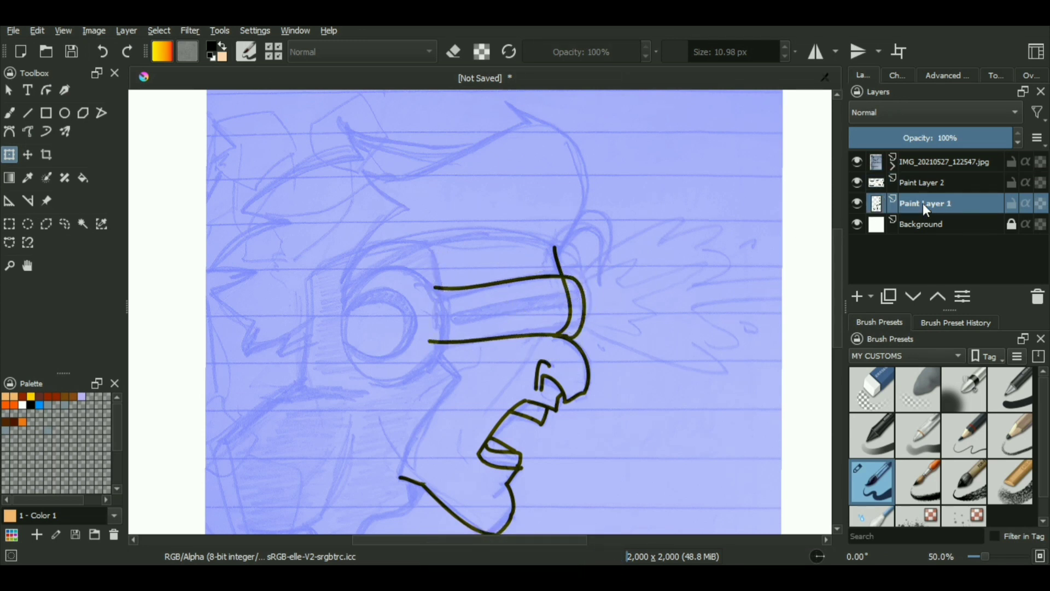
click(862, 381)
scroll(376, 368, up, 2)
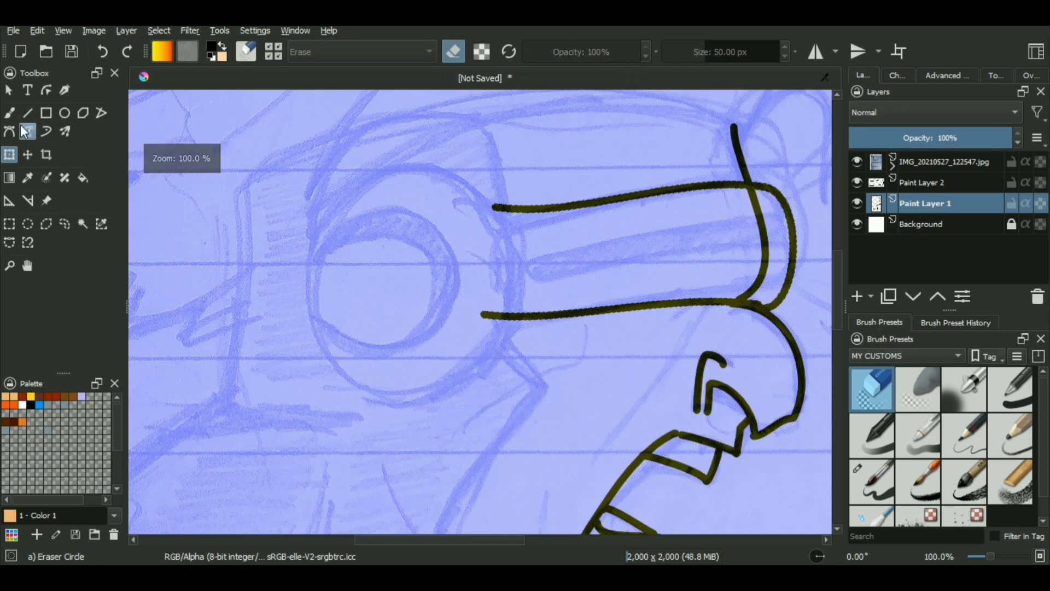
mouse_move(766, 243)
mouse_down()
mouse_move(803, 221)
mouse_move(737, 206)
mouse_move(759, 222)
mouse_move(756, 287)
mouse_up()
scroll(705, 232, down, 2)
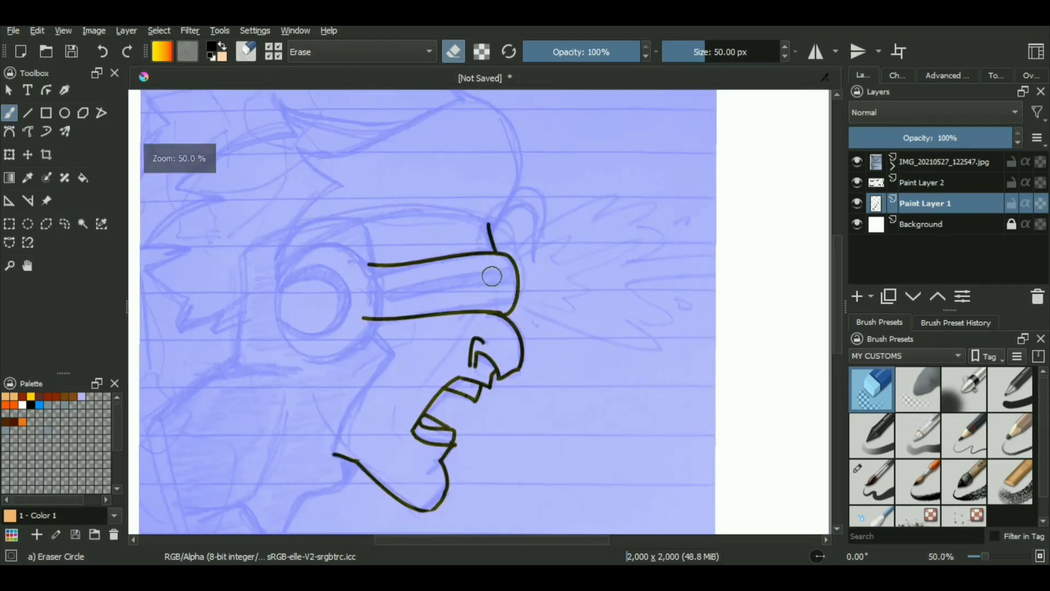
Merge Paint Layer 2 and Paint Layer 1 into a single layer
key(ctrl+e)
ctrl+click(943, 185)
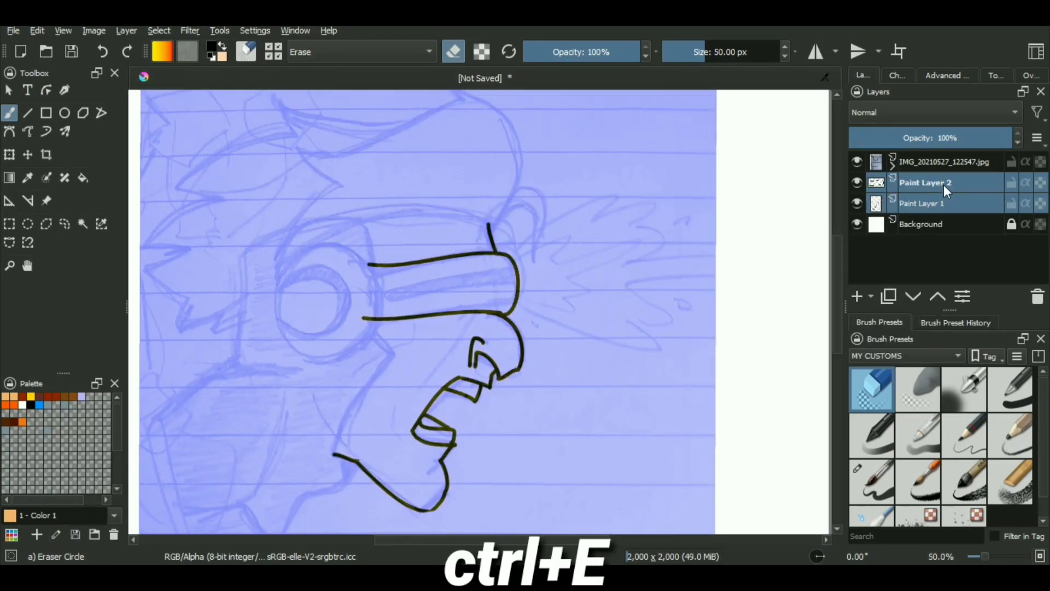
key(ctrl+e)
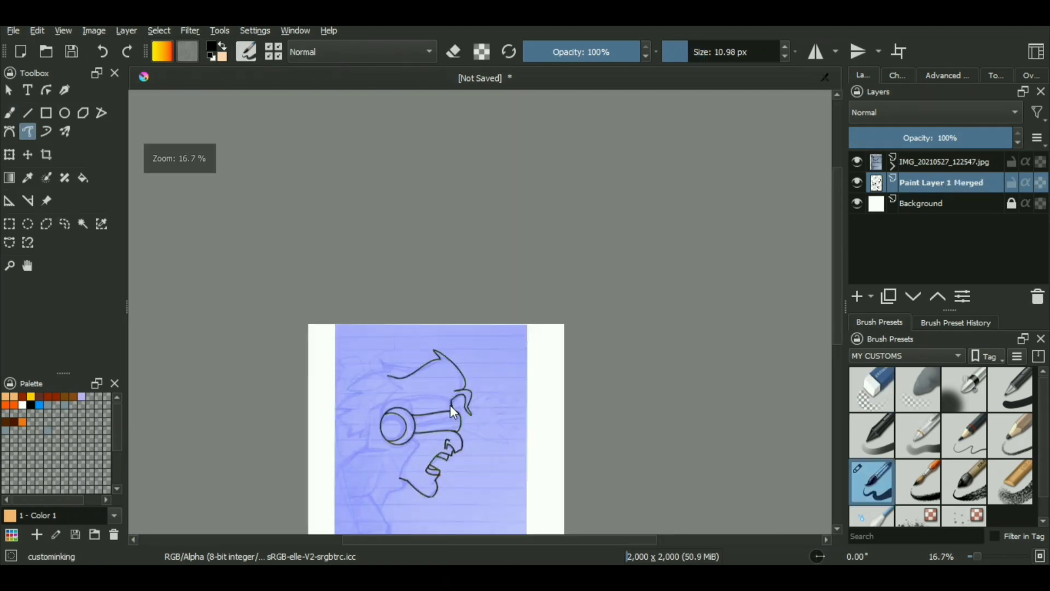
Ink the visor's round earpiece and the hair spikes at the back of the head with Freehand Path strokes
scroll(451, 405, up, 3)
mouse_move(328, 352)
mouse_down()
mouse_move(280, 404)
mouse_move(264, 450)
mouse_up()
scroll(471, 415, down, 1)
scroll(472, 414, up, 1)
mouse_move(386, 291)
mouse_down()
mouse_move(541, 268)
mouse_move(437, 279)
mouse_move(319, 329)
mouse_up()
drag(318, 329, 366, 340)
mouse_move(363, 339)
mouse_down()
mouse_move(290, 386)
mouse_move(336, 394)
mouse_up()
mouse_move(335, 394)
mouse_down()
mouse_move(287, 411)
mouse_move(284, 295)
mouse_up()
drag(285, 295, 333, 329)
drag(331, 330, 328, 354)
scroll(355, 361, down, 2)
scroll(383, 339, up, 1)
scroll(406, 297, down, 2)
scroll(356, 306, up, 4)
Ink the short line running down from the jaw corner towards the neck
drag(343, 288, 330, 325)
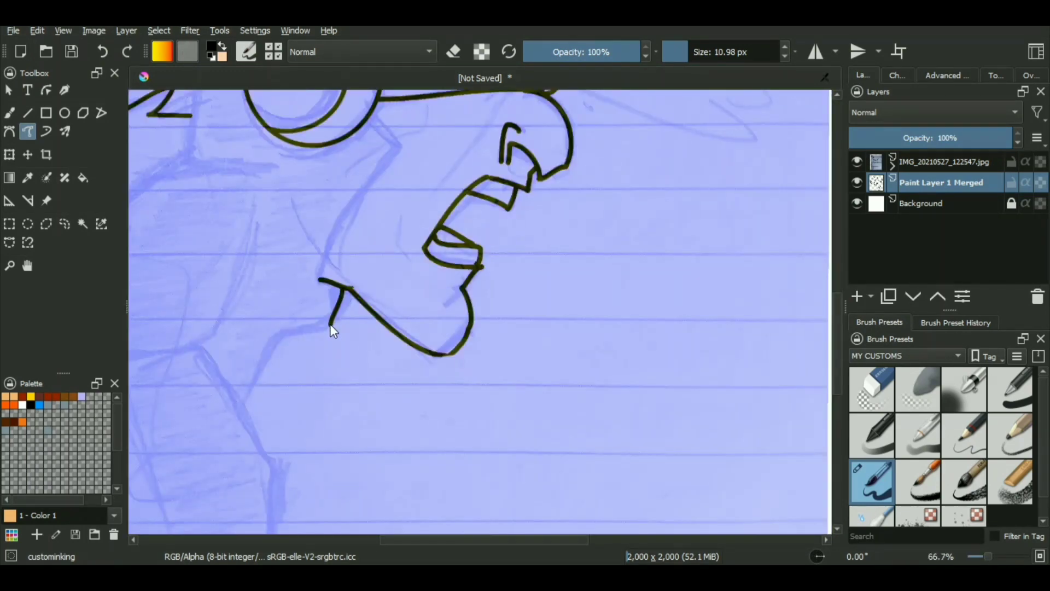
scroll(307, 347, down, 2)
scroll(270, 207, up, 2)
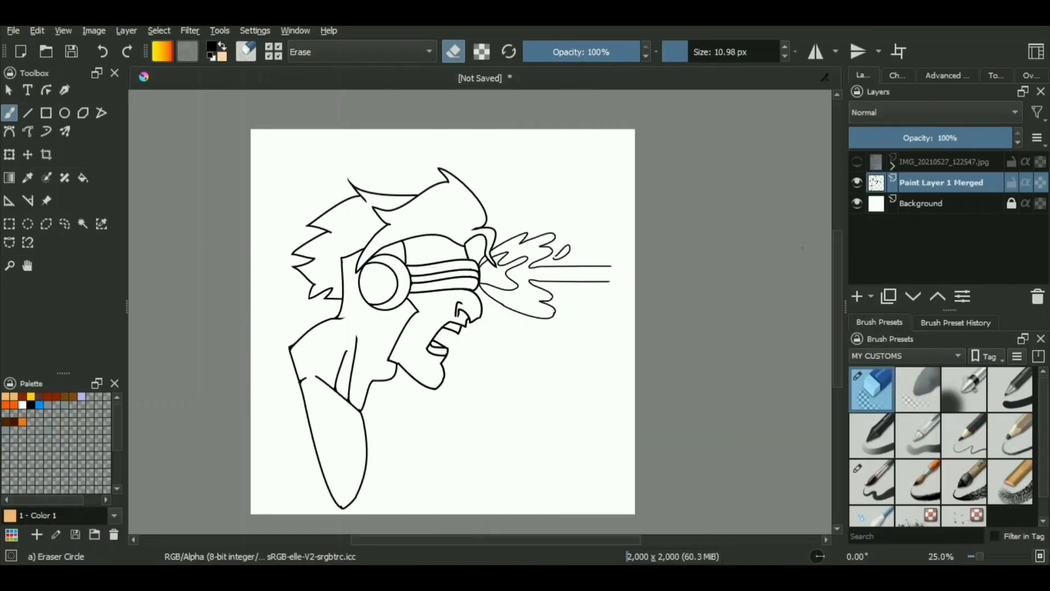
Duplicate the merged line art layer and place the copy below the original
click(890, 296)
click(913, 296)
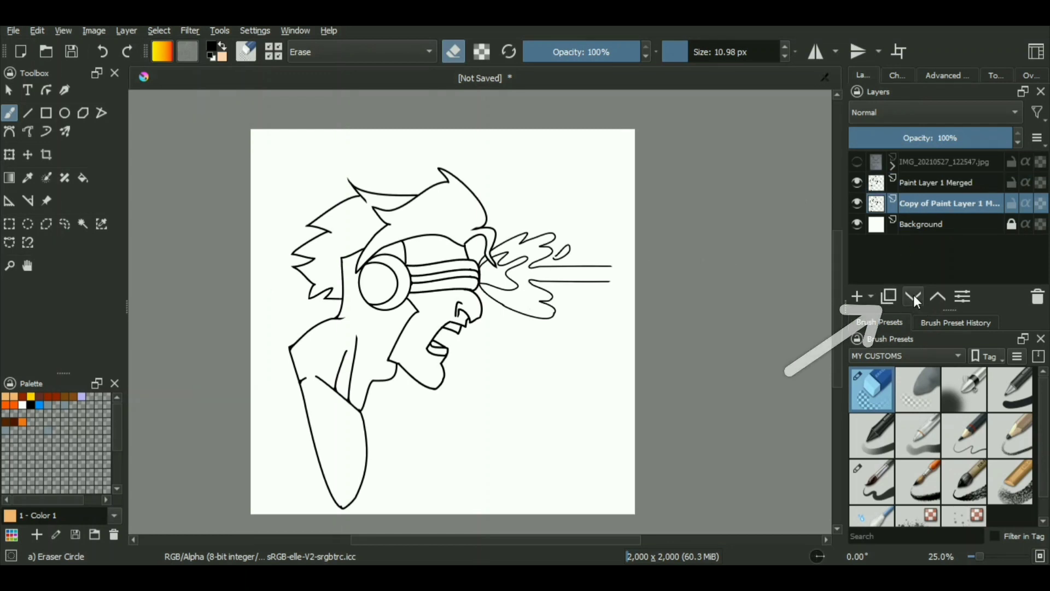
Set the foreground colour to a light orange skin tone and activate the Fill tool
click(209, 48)
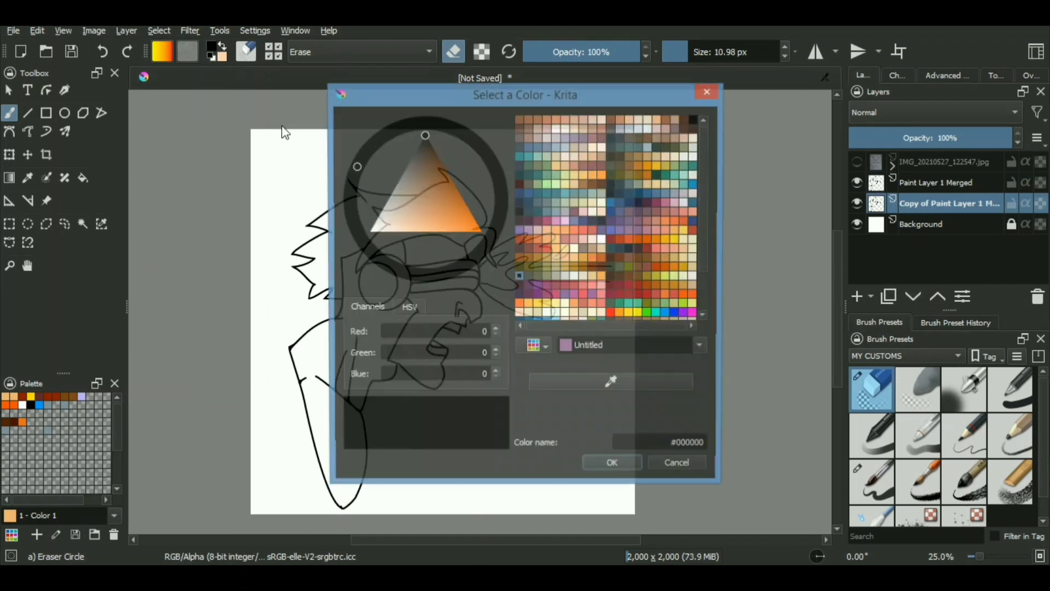
click(432, 229)
click(612, 464)
key(f)
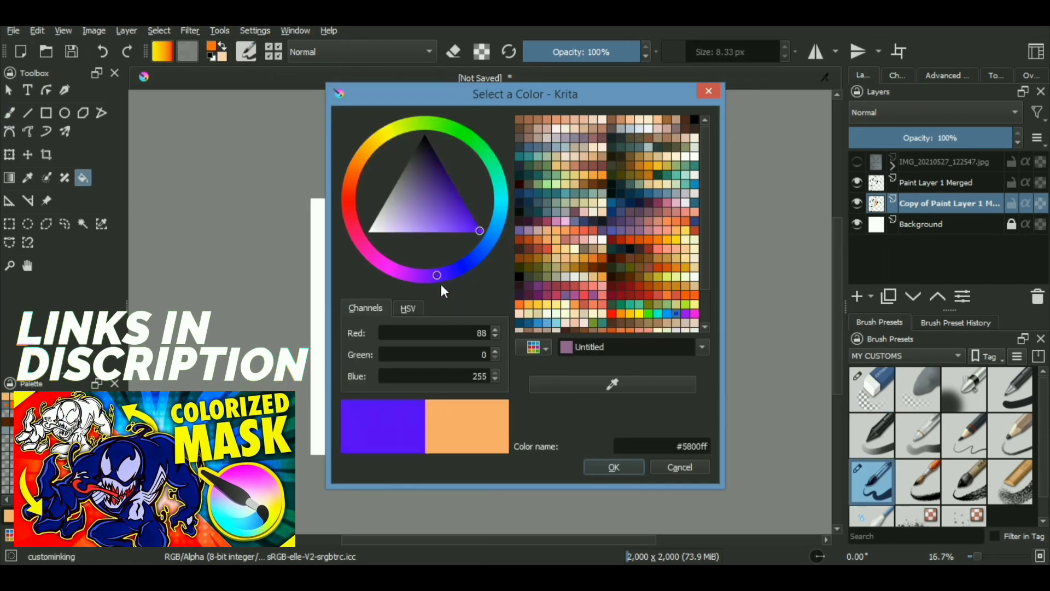
Pick a saturated blue-violet as the foreground colour and fill the suit, hood and arm areas with it
drag(441, 284, 447, 272)
click(470, 214)
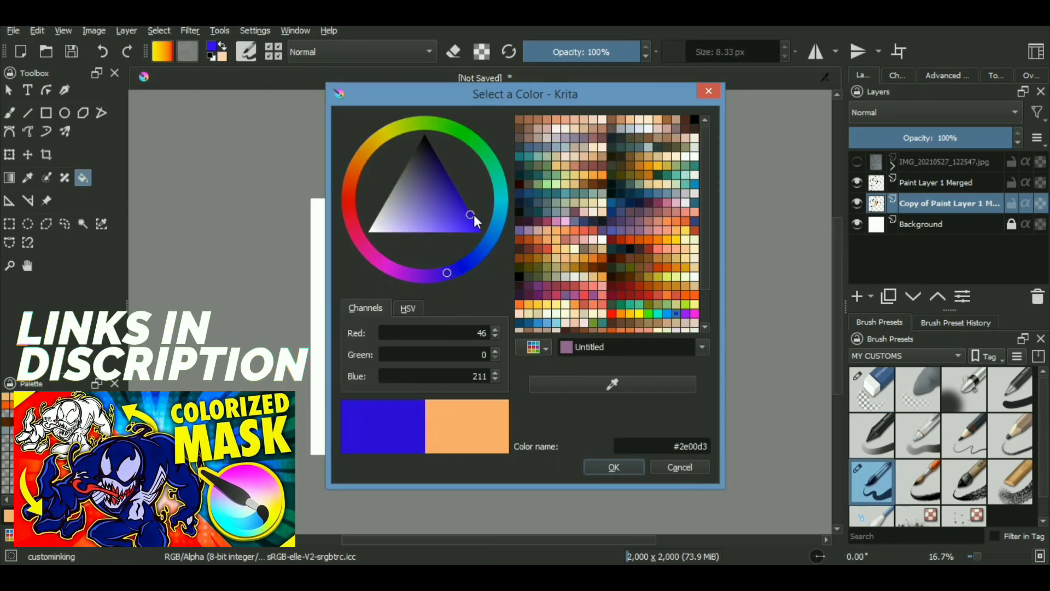
click(423, 275)
click(613, 467)
click(357, 352)
click(212, 47)
click(613, 466)
click(358, 352)
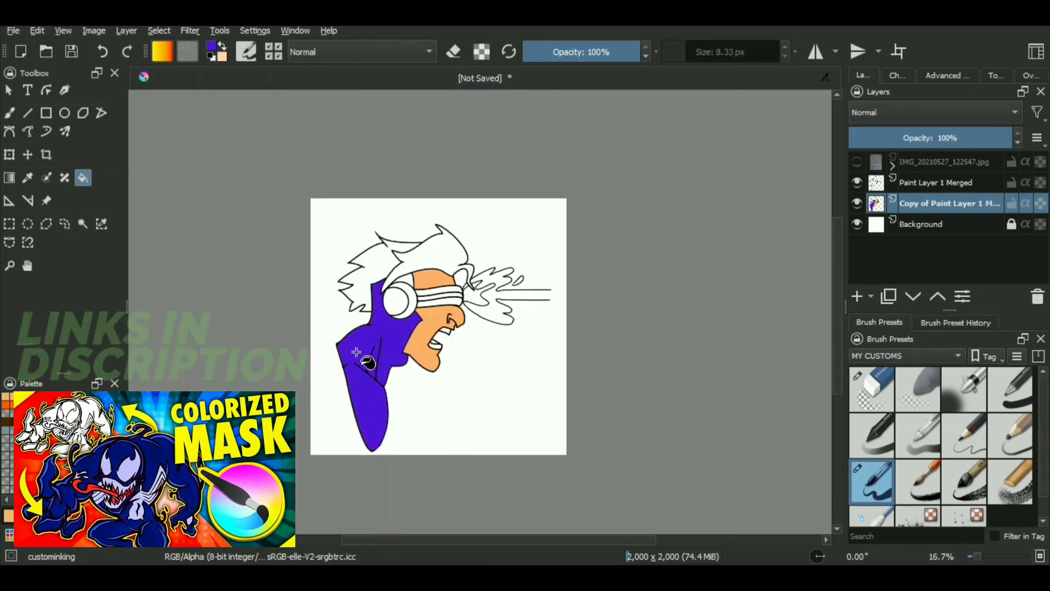
Fill the hair with brown, the visor and earpiece with yellow and orange, and the eye blast with red
scroll(375, 293, up, 2)
click(211, 47)
click(355, 173)
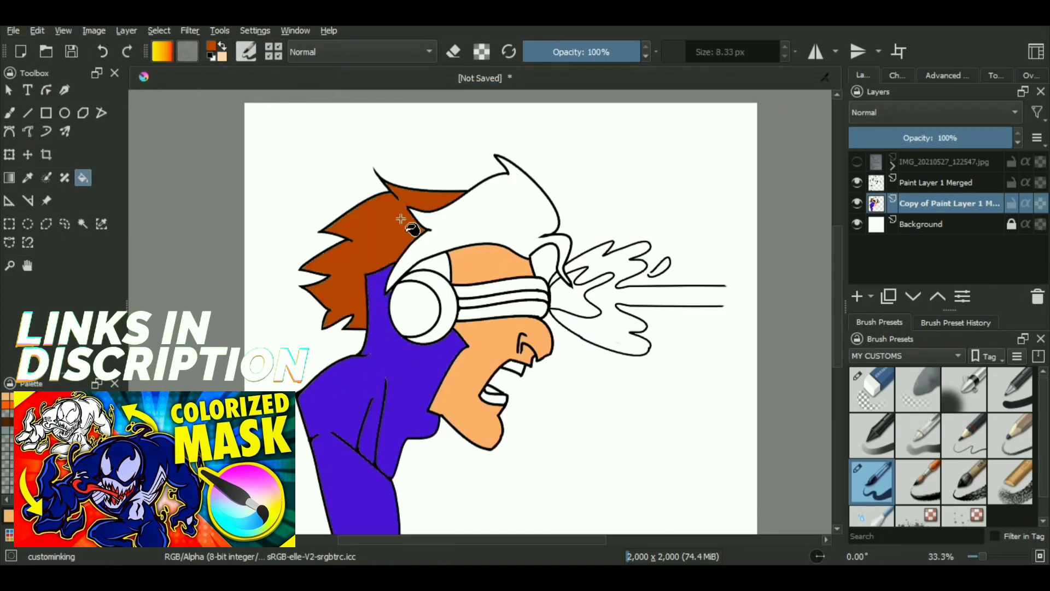
scroll(427, 290, down, 2)
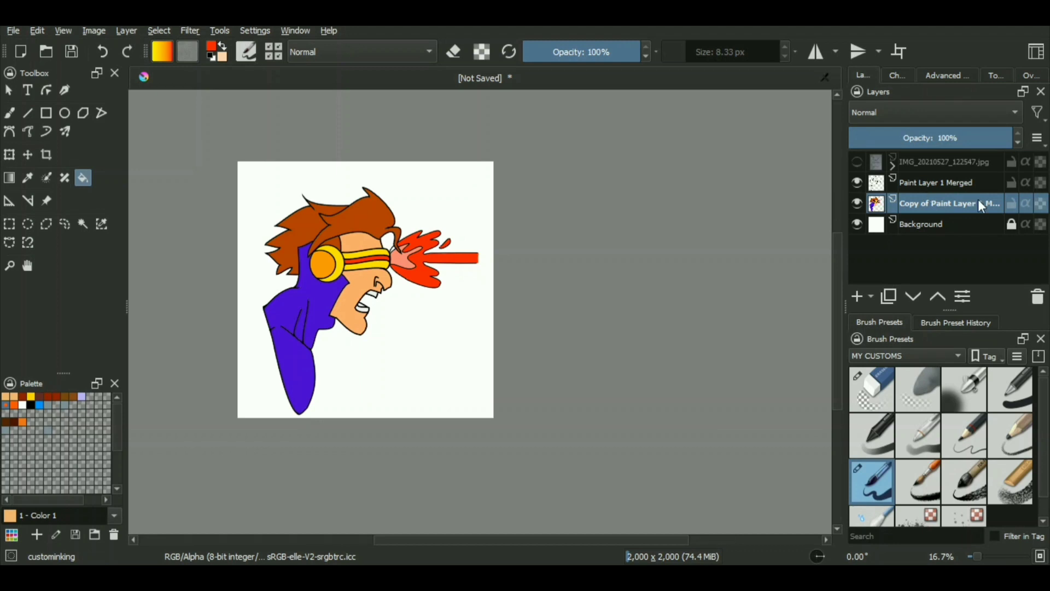
Put the coloured copy of the line art layer into a quick clipping group
mouse_move(979, 199)
right_click(979, 204)
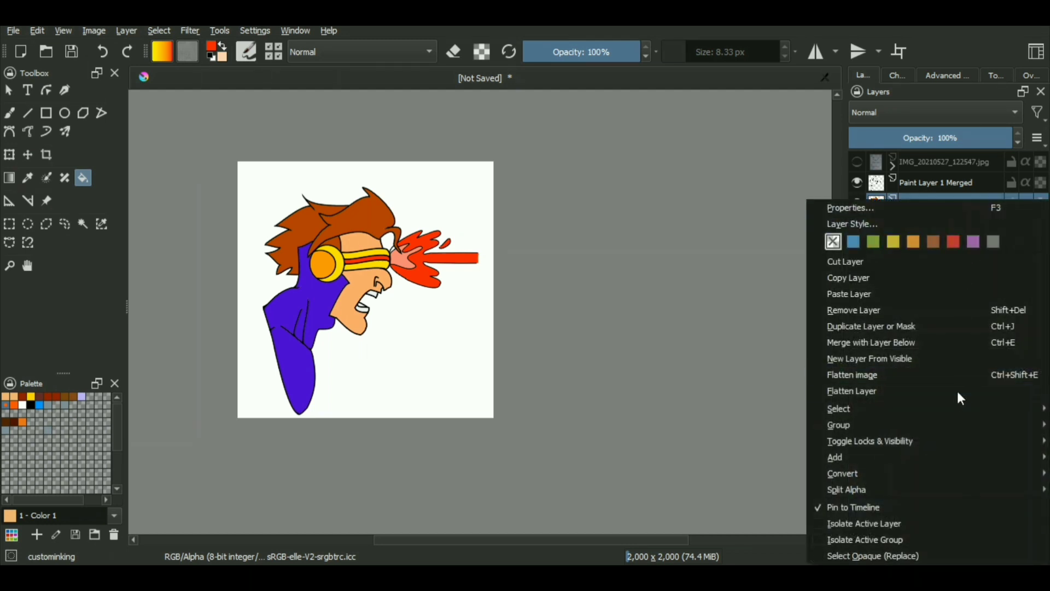
mouse_move(927, 424)
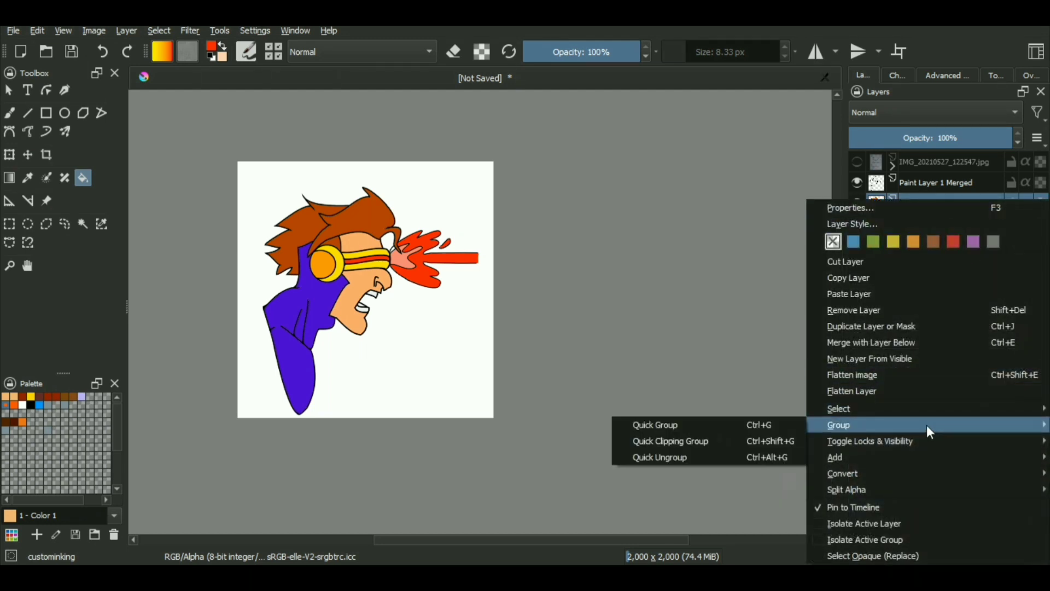
click(763, 441)
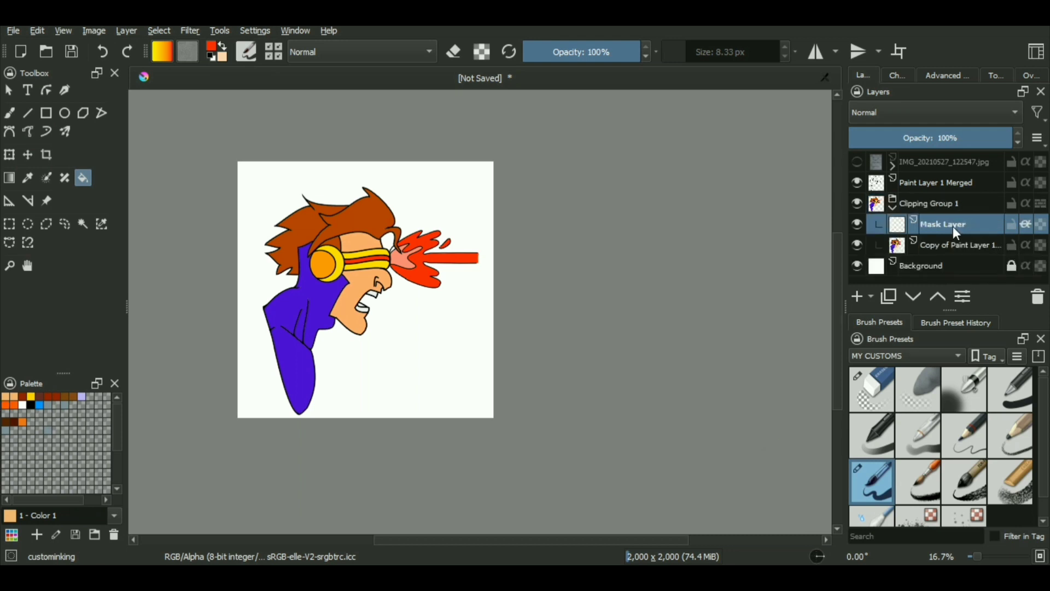
Duplicate the clipping group's mask layer, naming the copy Lights and the original Shadows
click(892, 296)
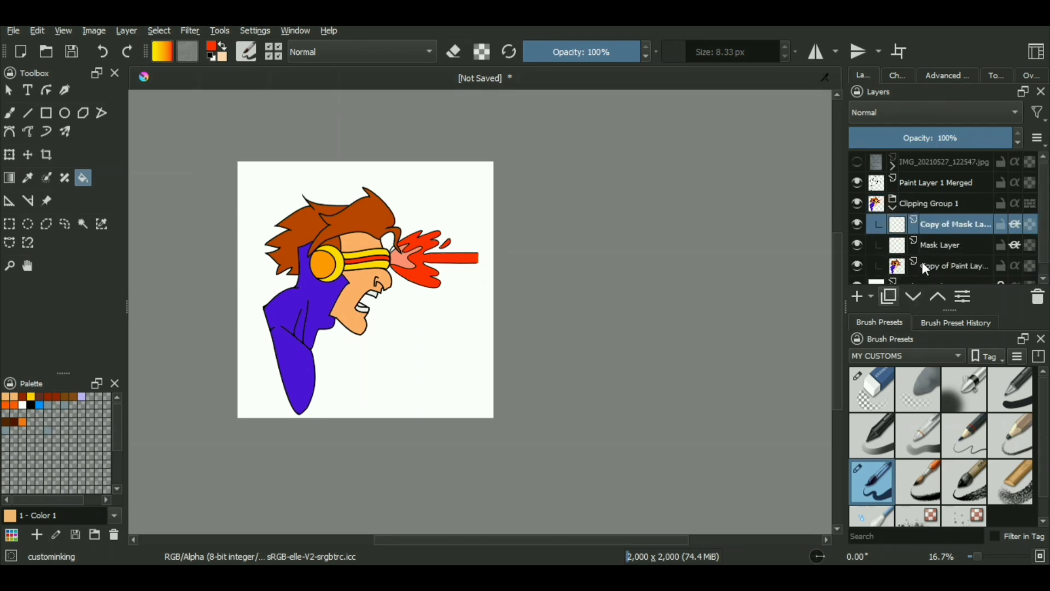
double_click(932, 225)
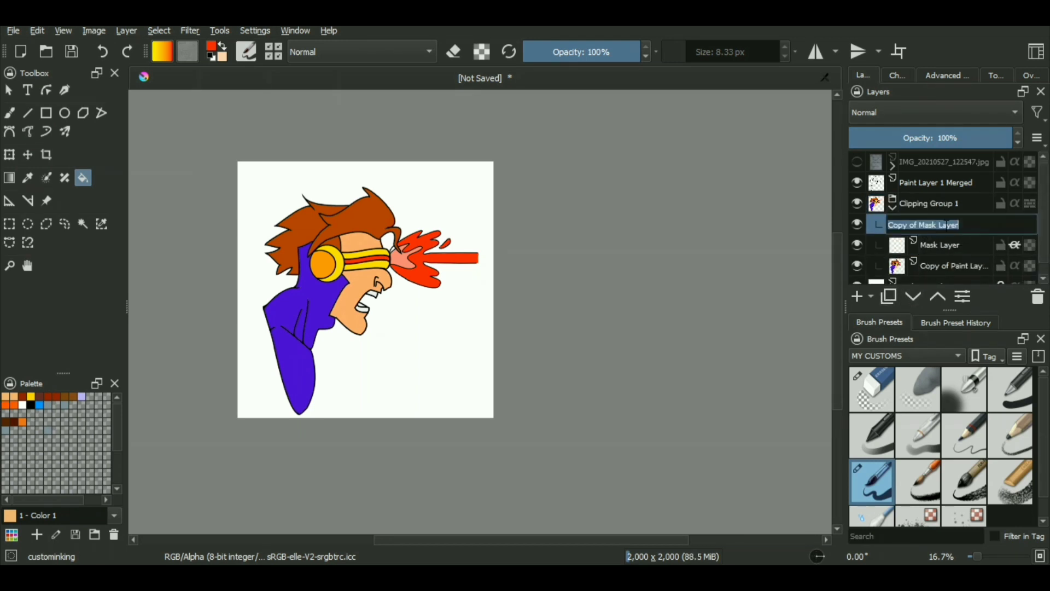
key(BackSpace)
text(Lights)
key(Return)
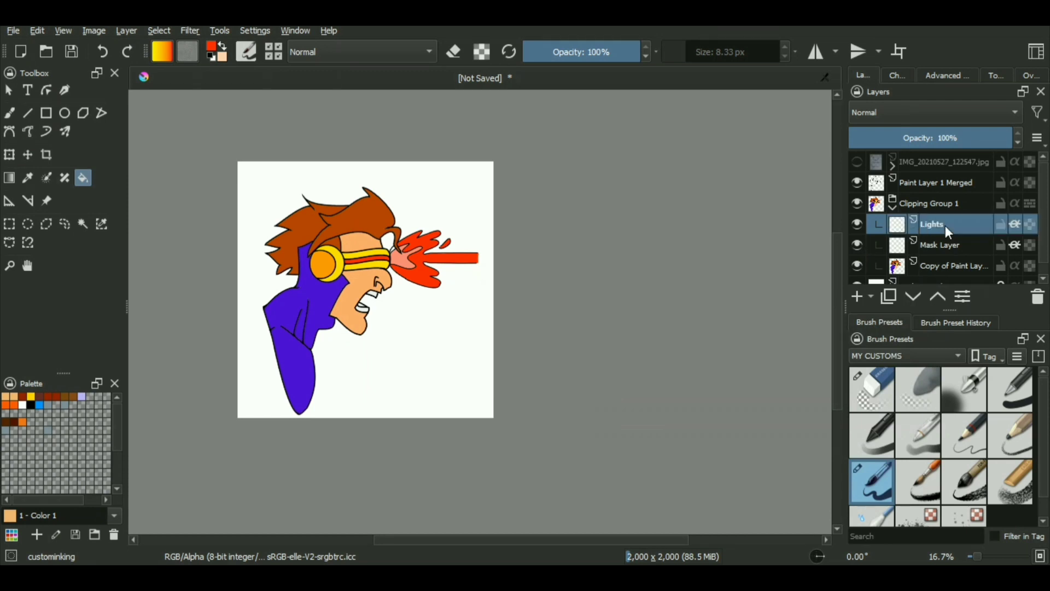
double_click(945, 239)
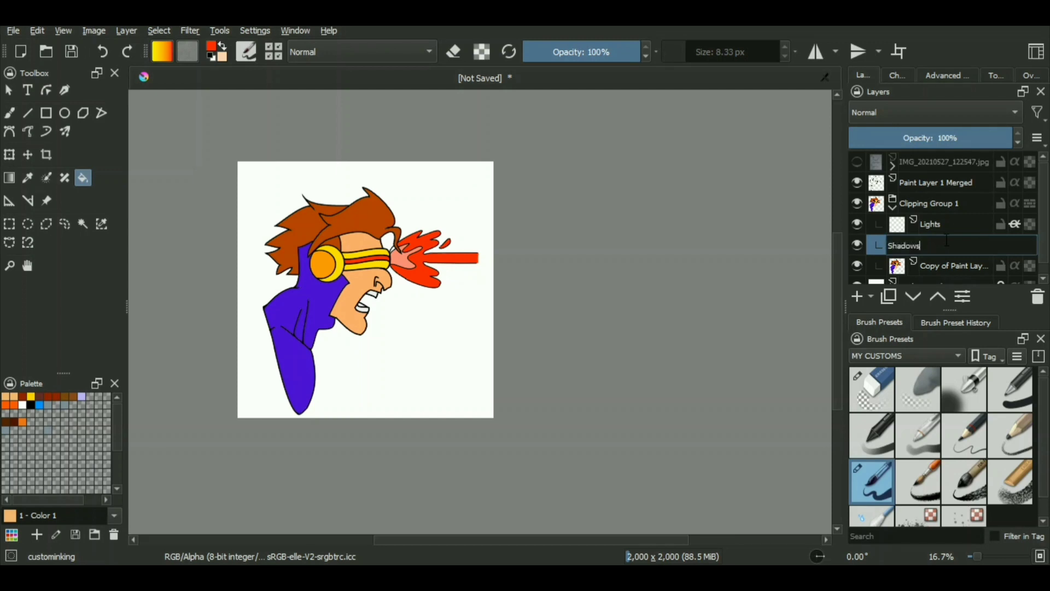
key(Return)
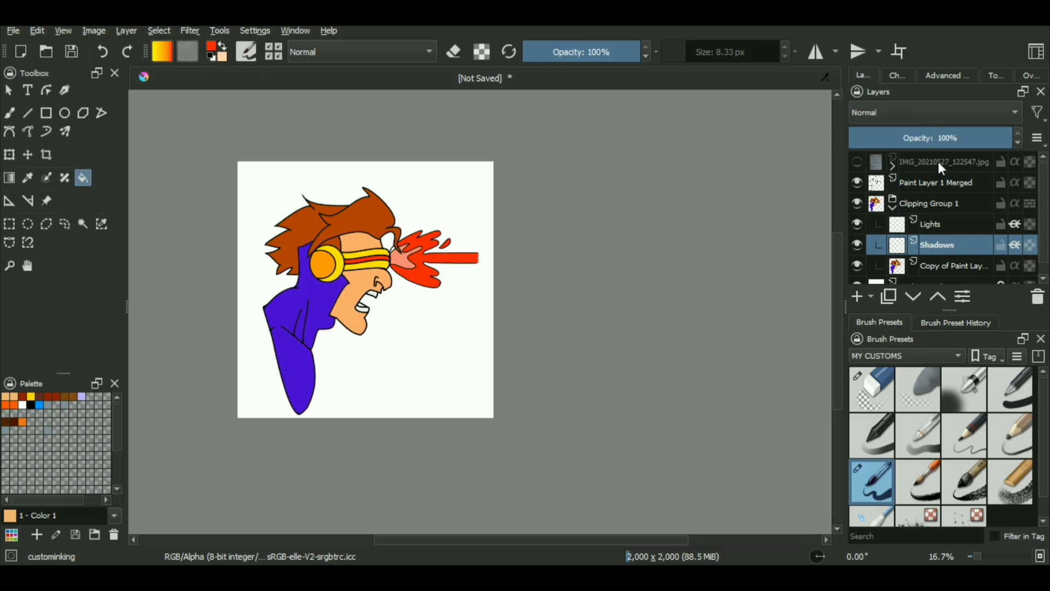
Activate the Freehand Path tool and set its shape fill to Foreground Color
scroll(400, 326, up, 1)
drag(311, 263, 376, 281)
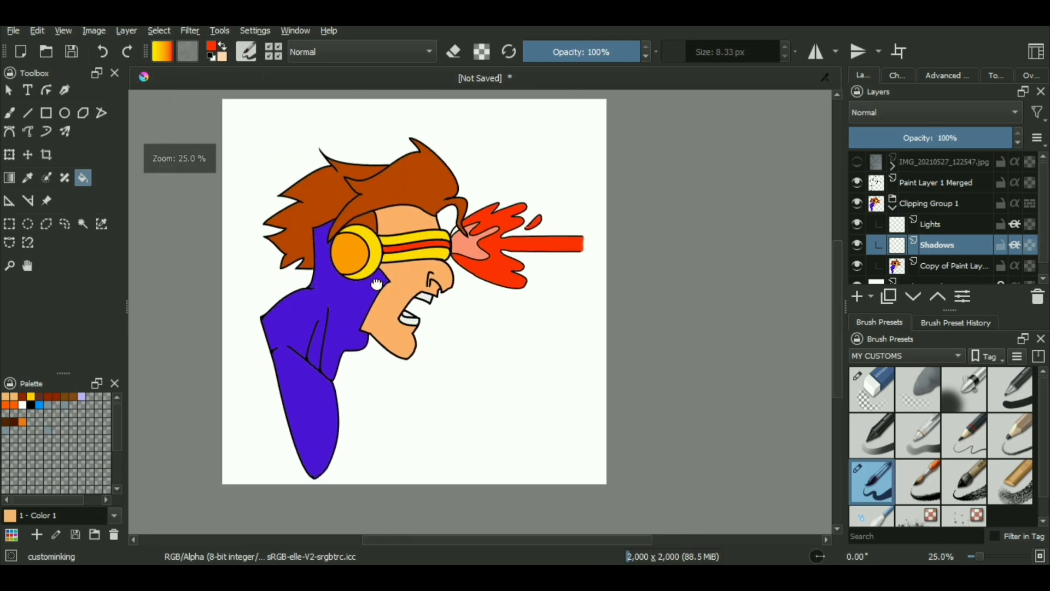
scroll(332, 265, up, 1)
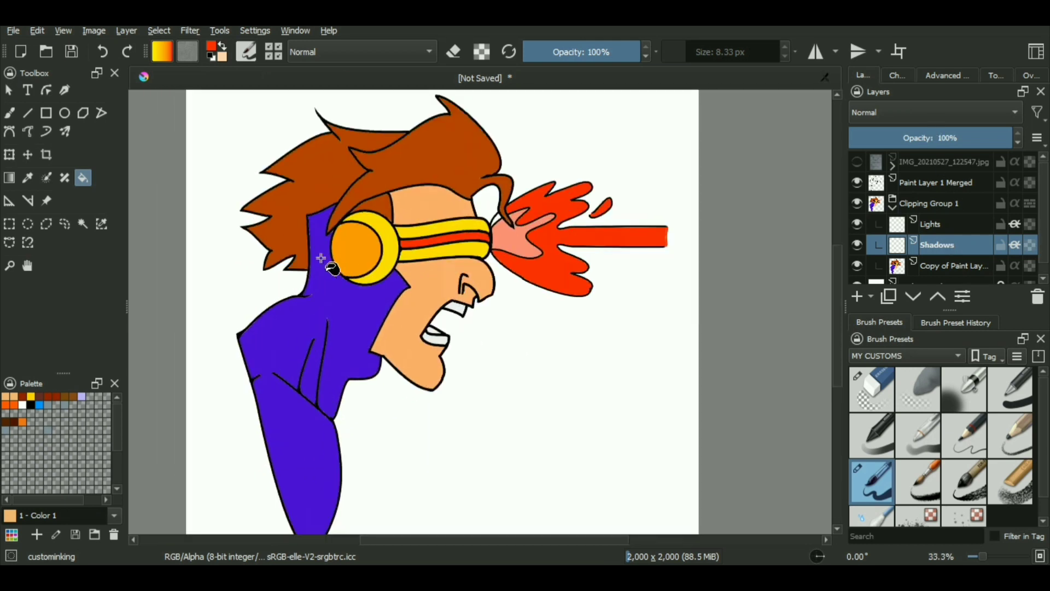
click(32, 134)
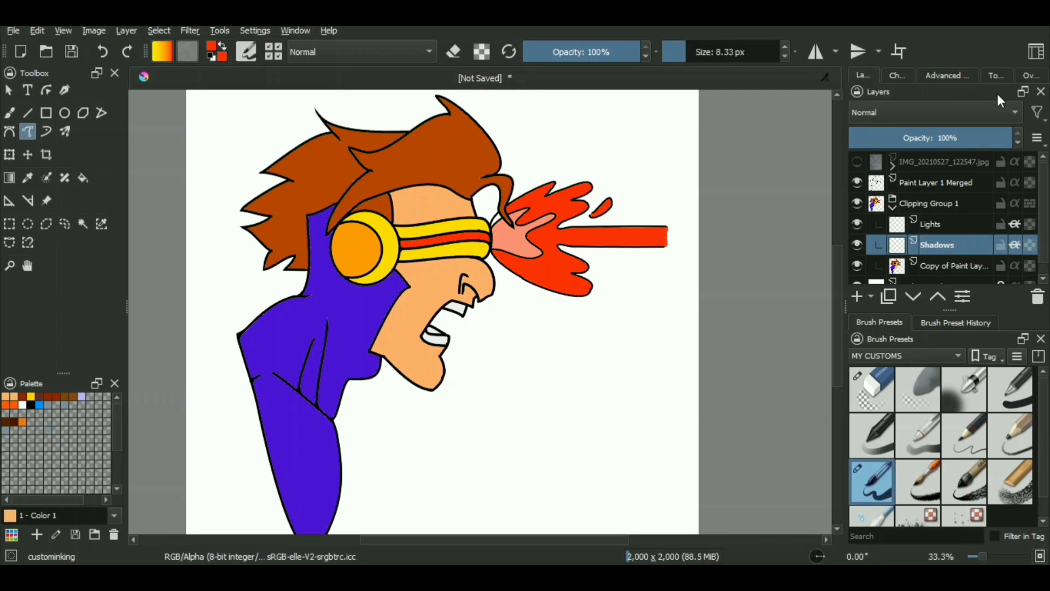
click(997, 77)
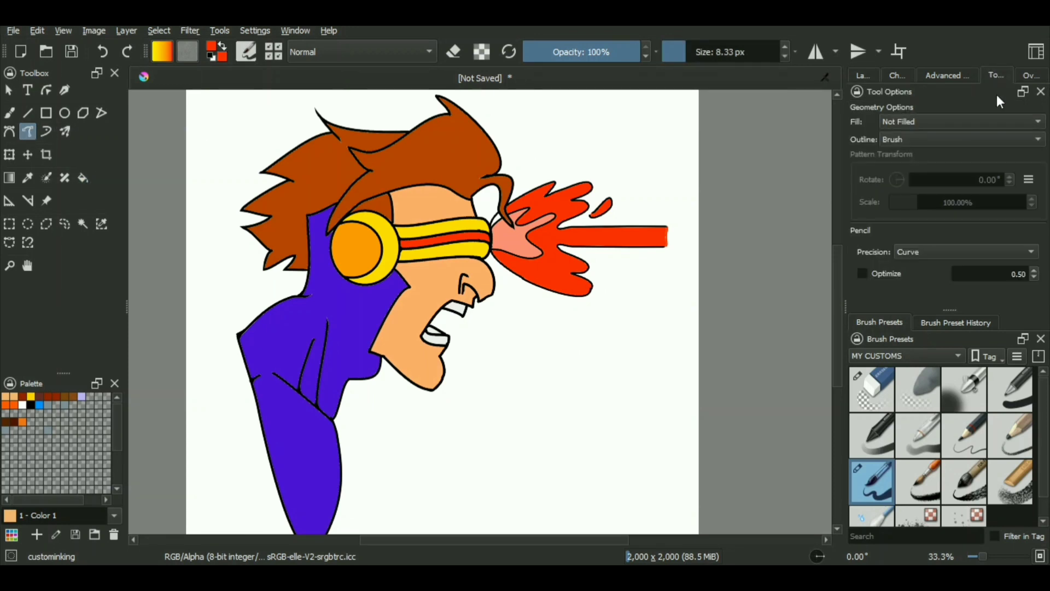
click(981, 120)
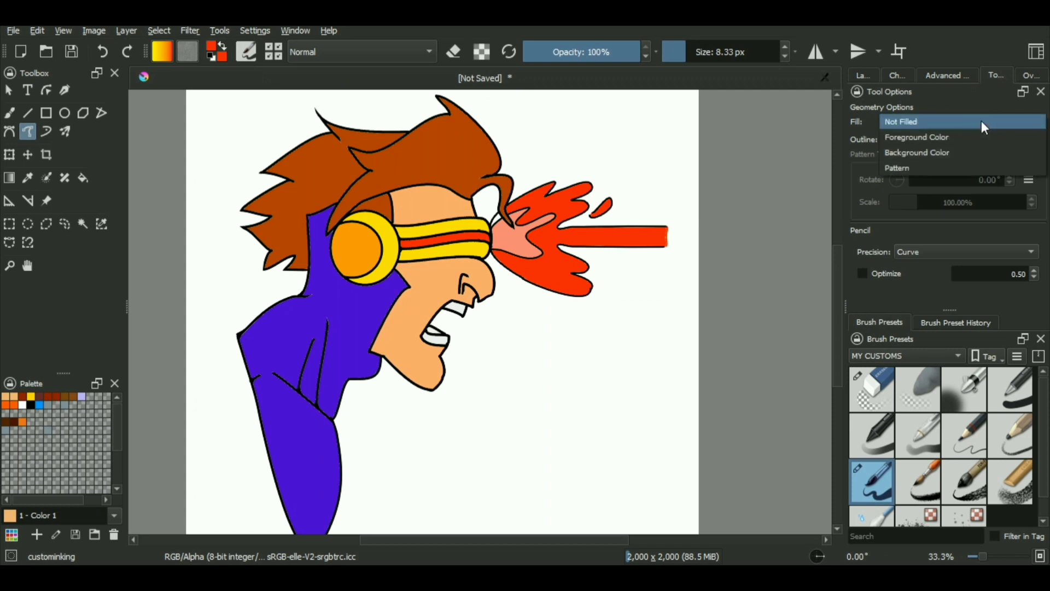
click(950, 140)
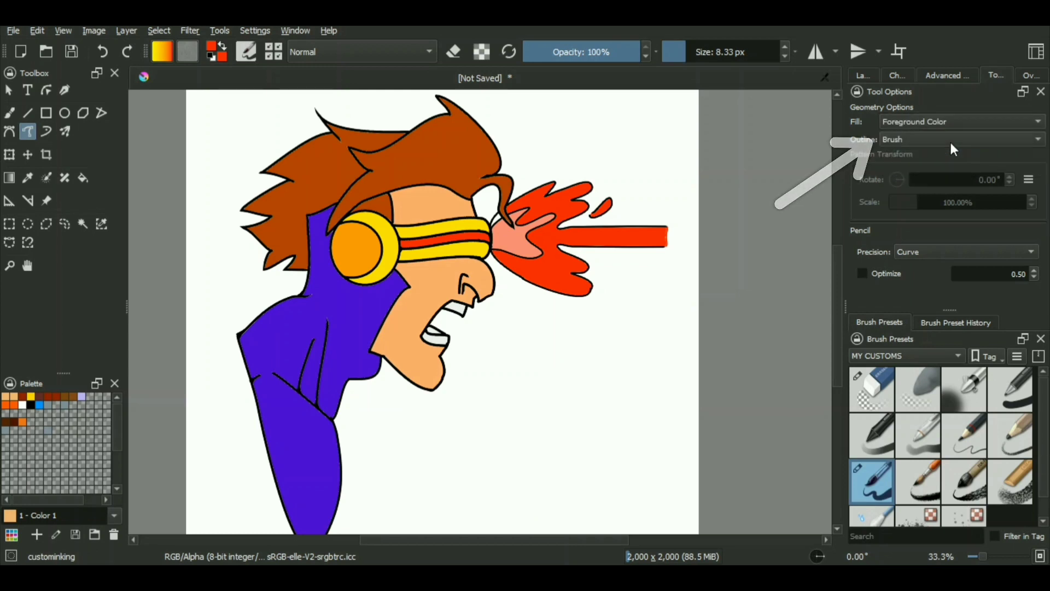
Set the foreground colour to black and the Shadows layer's opacity to 73%
click(863, 76)
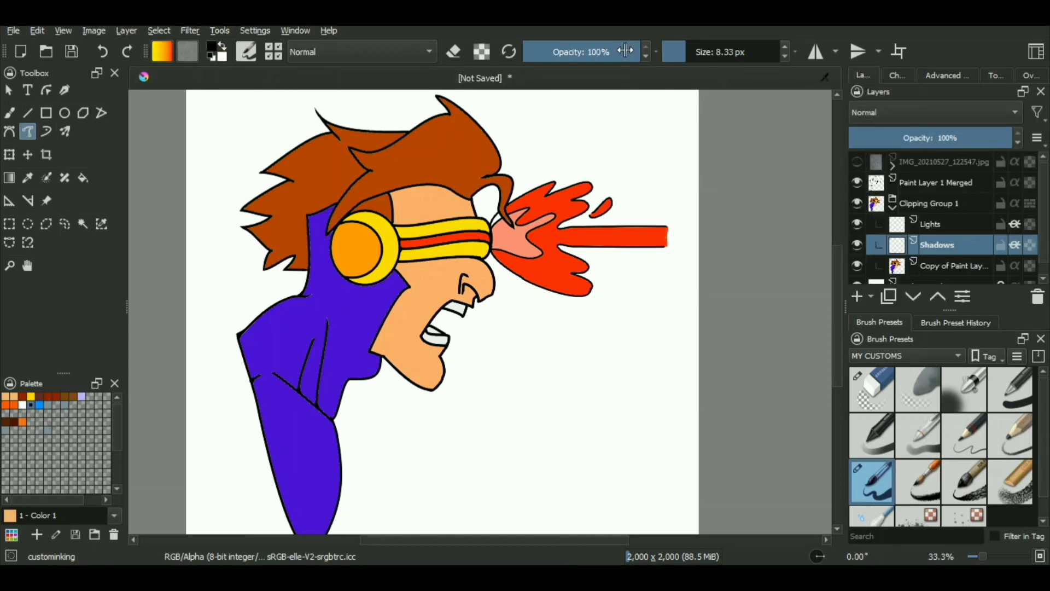
drag(982, 135, 968, 142)
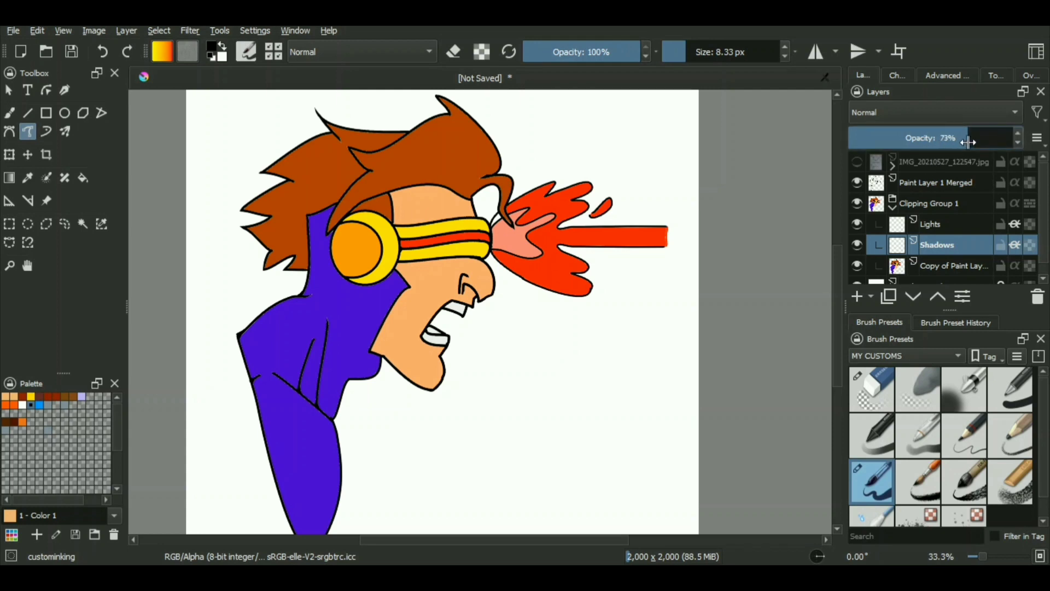
mouse_move(285, 330)
mouse_down()
mouse_move(311, 364)
mouse_move(270, 329)
mouse_up()
scroll(329, 395, down, 1)
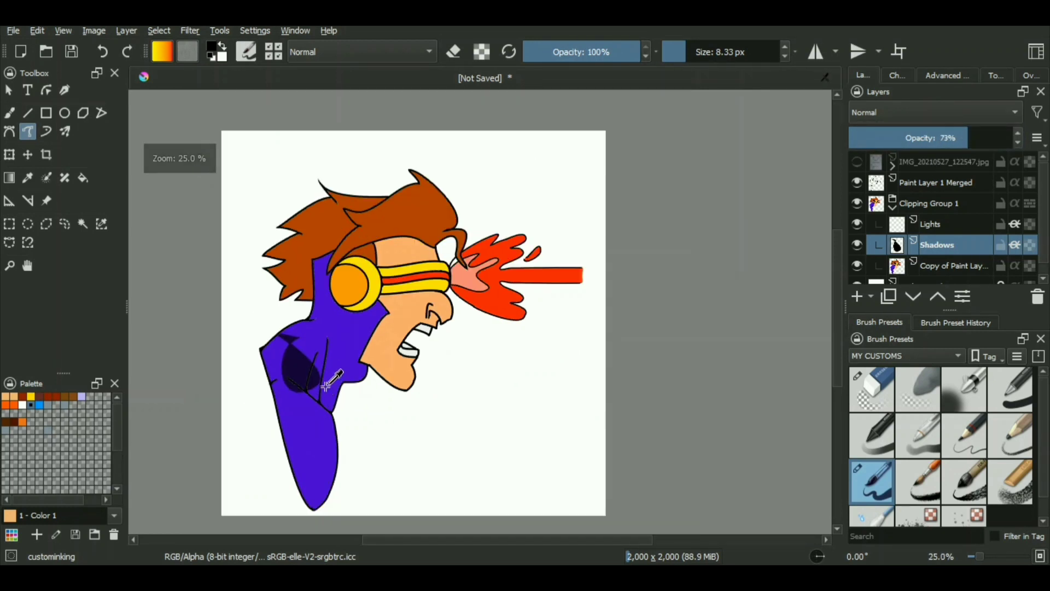
key(ctrl+z)
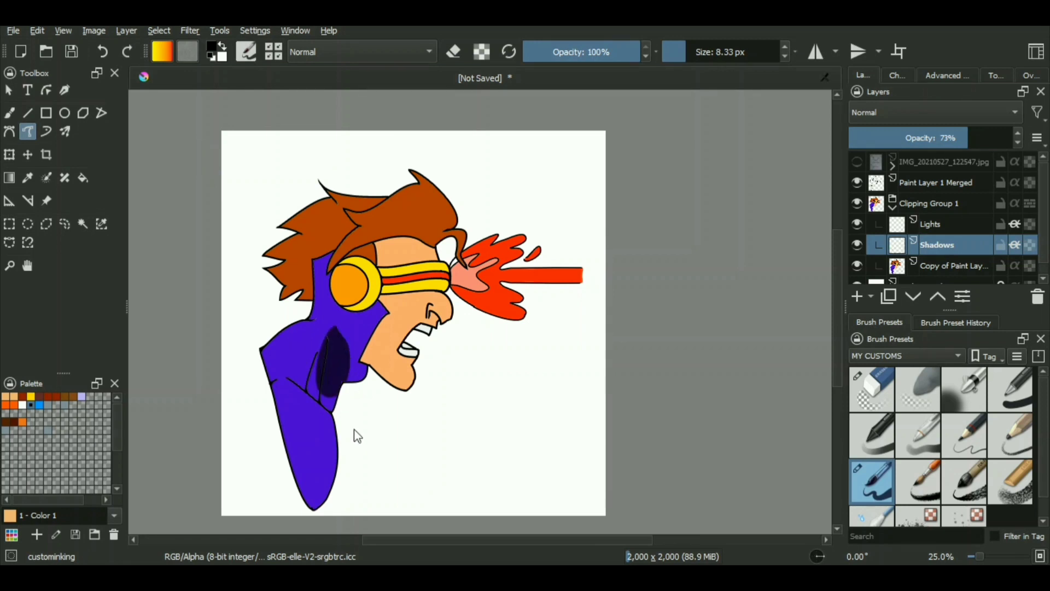
key(ctrl+z)
key(ctrl+z)
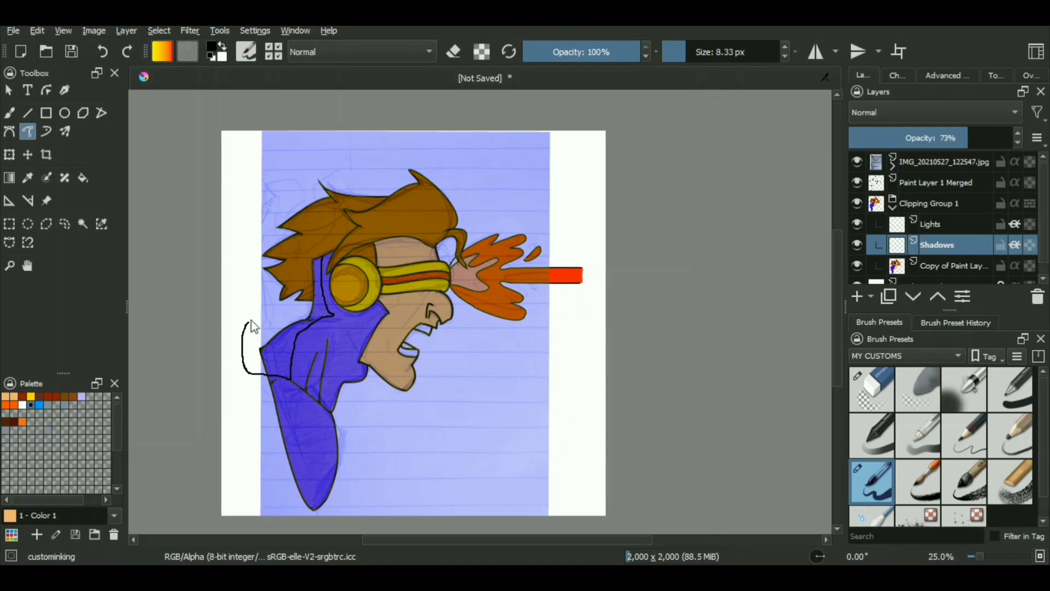
Draw filled black shadow shapes on the back of the neck, shoulder and neck folds, and set the Shadows layer's opacity to 54%
drag(264, 324, 310, 370)
scroll(310, 371, up, 3)
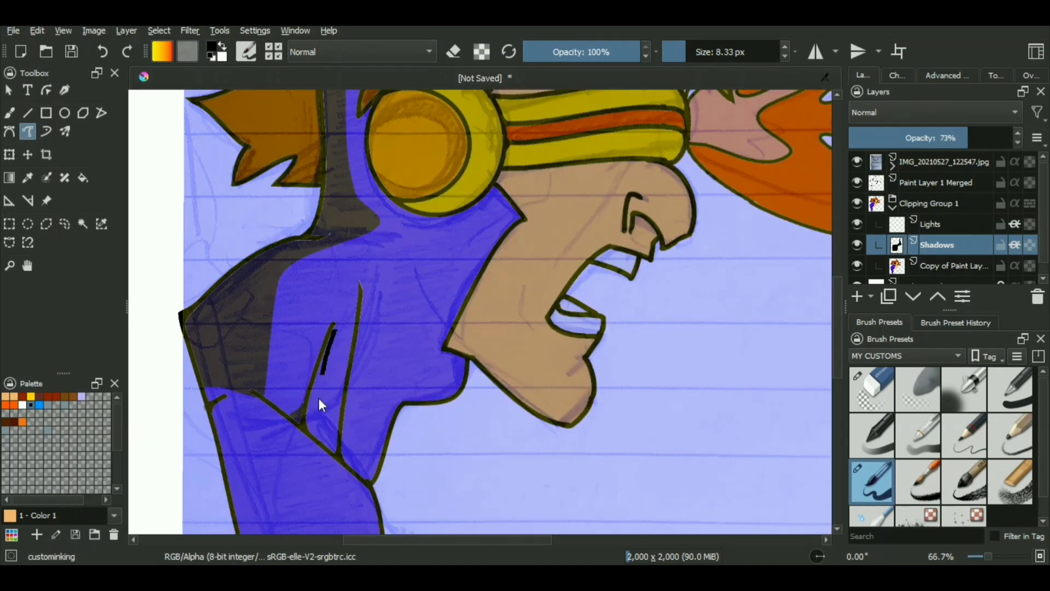
scroll(307, 450, down, 1)
drag(311, 441, 242, 374)
click(937, 138)
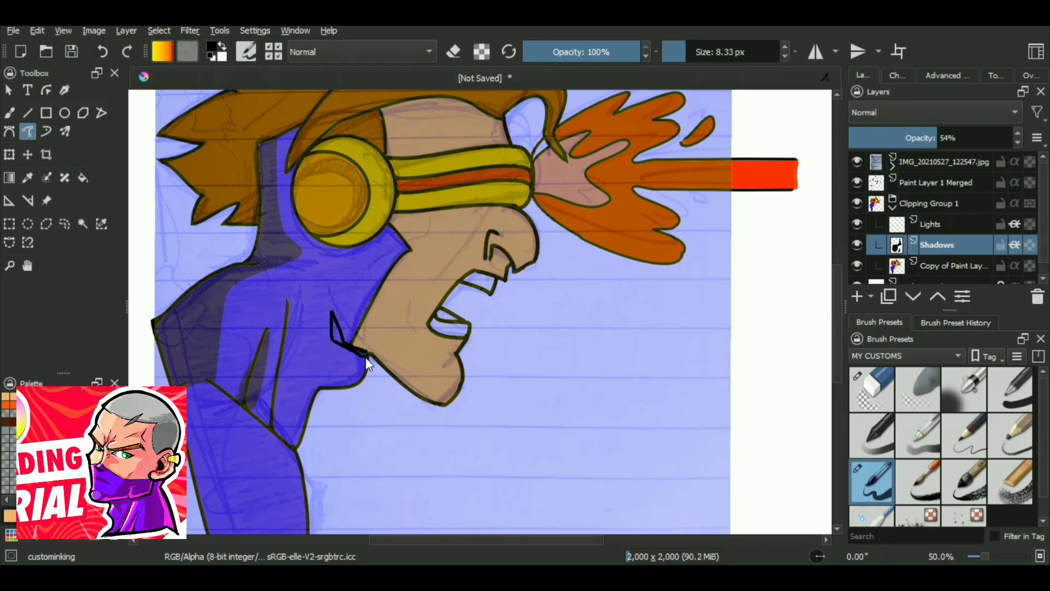
Add a filled shadow shape on the neck beside the jaw and hide the pencil sketch photo layer
scroll(366, 356, down, 2)
scroll(379, 398, up, 3)
drag(454, 323, 533, 226)
key(ctrl+z)
drag(393, 316, 397, 321)
key(ctrl+z)
scroll(417, 249, down, 2)
click(857, 161)
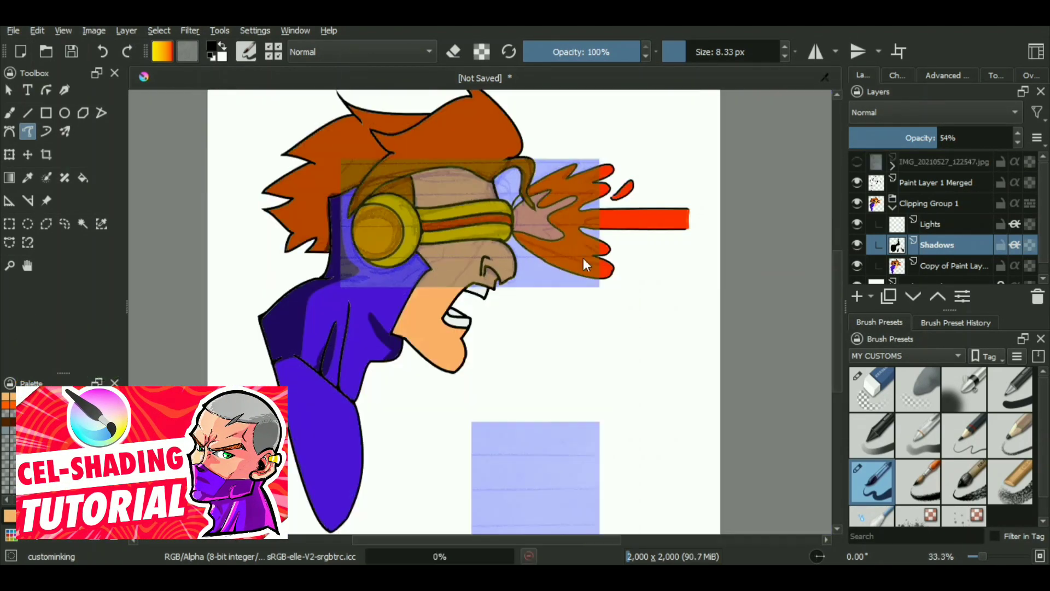
scroll(388, 374, up, 1)
scroll(352, 290, down, 2)
scroll(370, 262, up, 3)
scroll(417, 327, down, 4)
scroll(461, 370, up, 3)
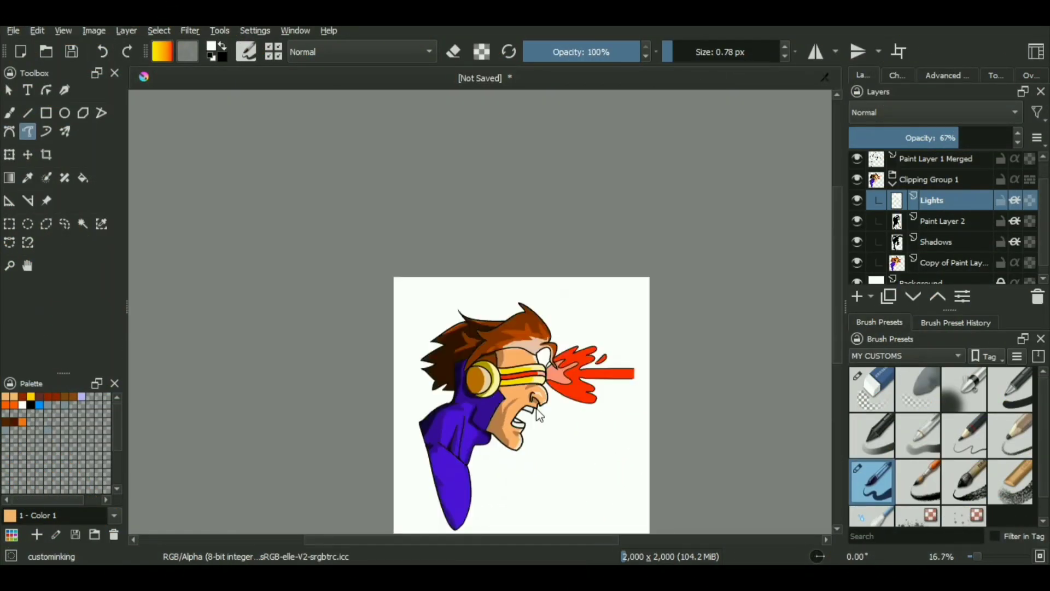
Draw filled white highlight shapes on the Lights layer over the front hair, visor, nose and core of the eye blast
scroll(417, 323, up, 3)
scroll(439, 304, up, 1)
drag(439, 304, 460, 331)
scroll(416, 386, down, 2)
scroll(526, 315, up, 3)
drag(563, 315, 538, 345)
Add white highlight shapes along the upper edge of the laser beam, on the cheek and on the forehead
scroll(518, 407, down, 1)
drag(502, 313, 445, 330)
drag(426, 310, 368, 344)
drag(494, 304, 482, 338)
scroll(527, 356, down, 2)
drag(599, 377, 495, 377)
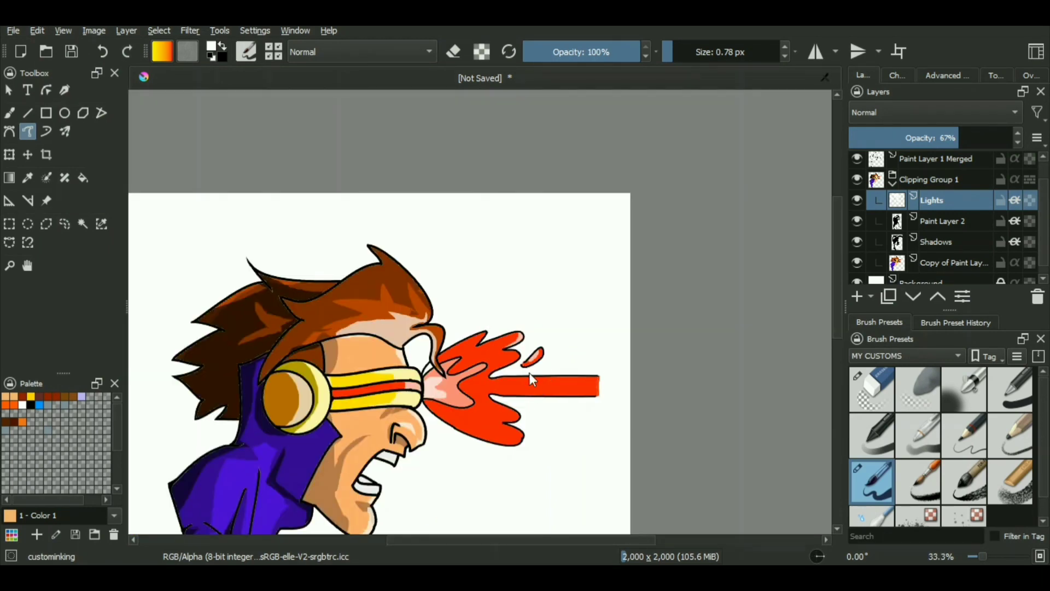
scroll(500, 373, up, 2)
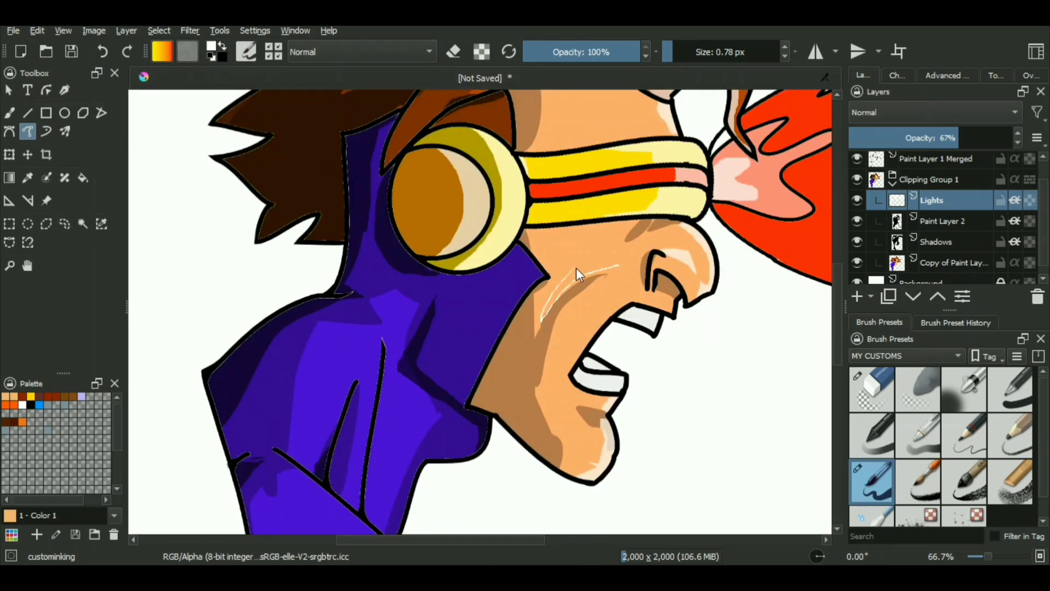
Trim excess highlight on the Lights layer with Freehand Path shapes in eraser mode
scroll(612, 267, down, 1)
drag(606, 317, 616, 290)
key(e)
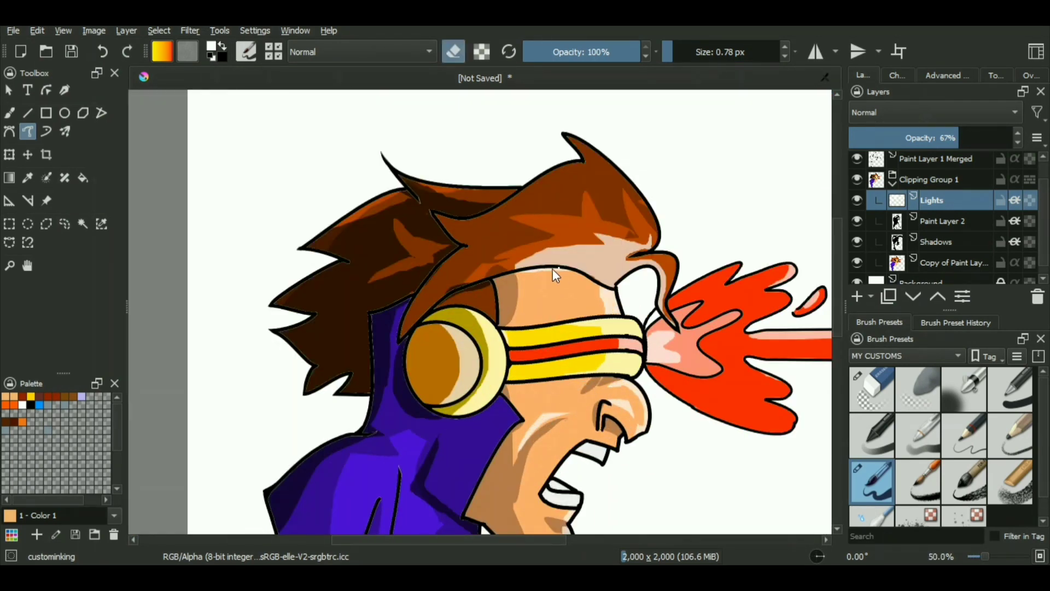
scroll(574, 358, down, 3)
scroll(589, 417, up, 2)
scroll(596, 384, down, 2)
drag(648, 395, 547, 383)
scroll(505, 268, up, 2)
scroll(531, 240, down, 2)
Fill the Background layer with a very dark purple
click(930, 281)
key(e)
key(x)
click(211, 47)
click(456, 191)
drag(361, 246, 376, 276)
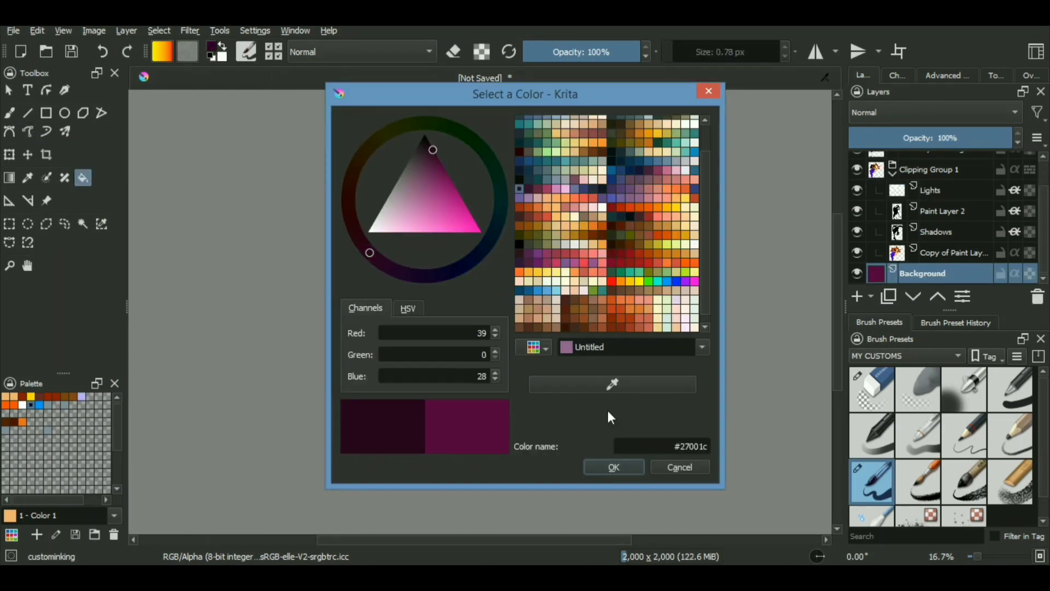
key(Return)
click(579, 387)
Activate the Freehand Brush tool with the soft airbrush preset and a white foreground colour for the Background layer
click(946, 389)
key(b)
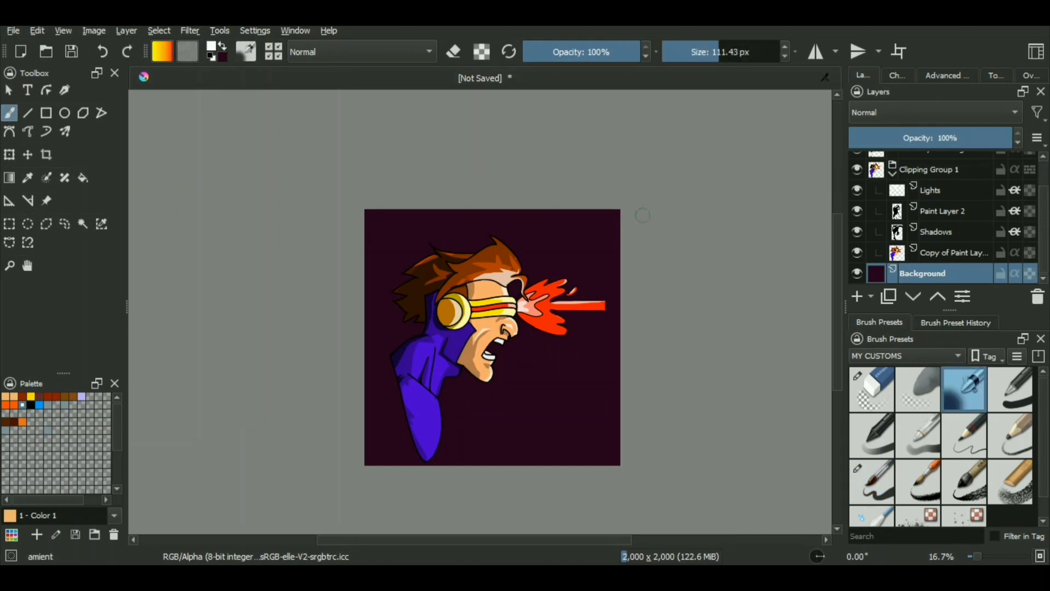